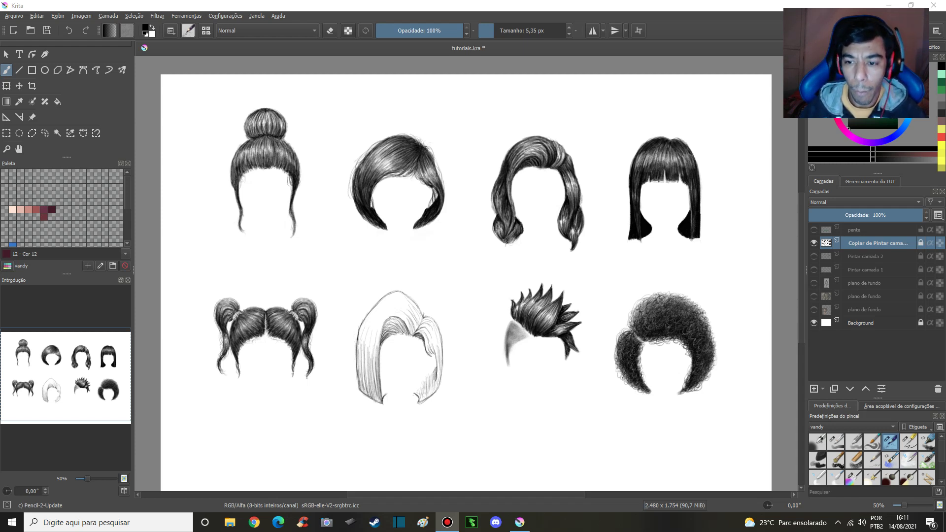
Step: Hide the 'Copiar de Pintar camada' layer that holds the eight hairstyle drawings
{"action": "left_click", "coordinate": [813, 243]}
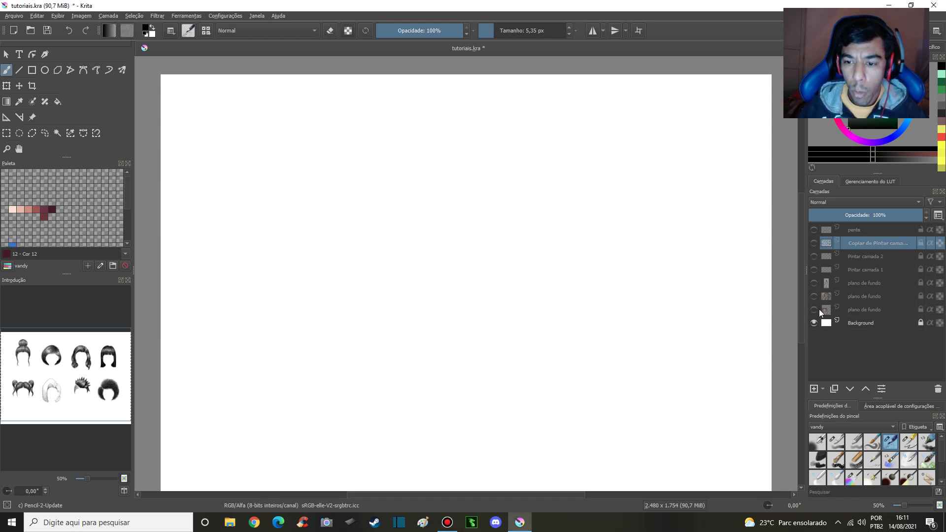
Step: Show the 'plano de fundo' woman photo layer and the 'pente' comb layer
{"action": "left_click", "coordinate": [815, 310]}
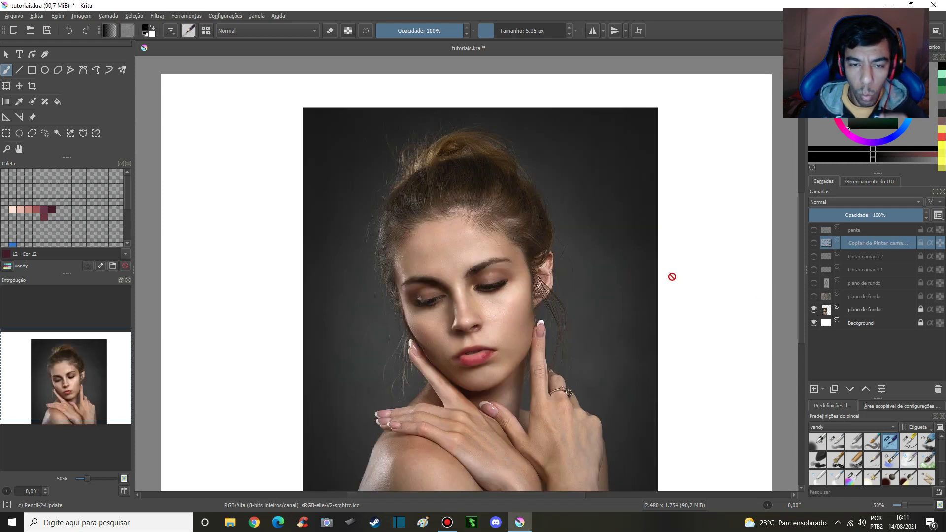
{"action": "left_click", "coordinate": [855, 230]}
{"action": "left_click", "coordinate": [814, 230]}
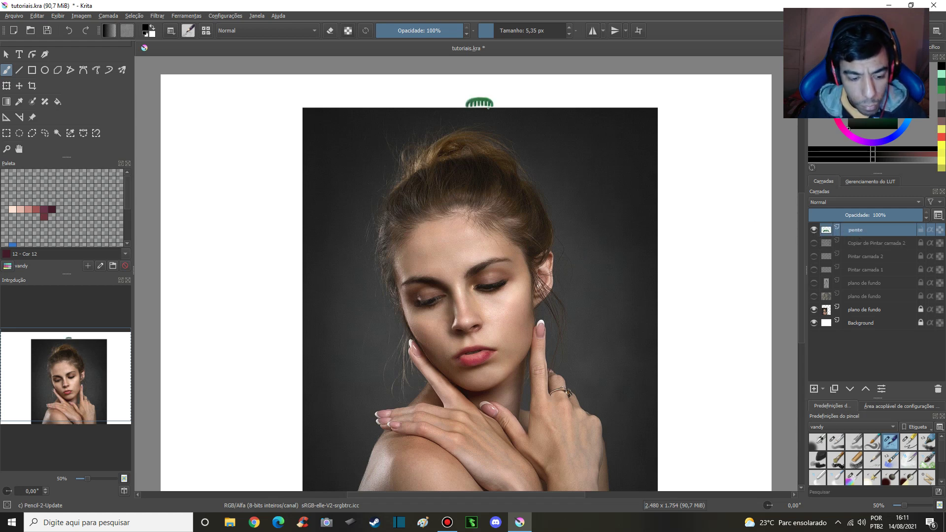
Step: Move the green comb down onto the woman's forehead with the Move tool
{"action": "key", "text": "t"}
{"action": "left_click_drag", "start_coordinate": [487, 106], "coordinate": [493, 193]}
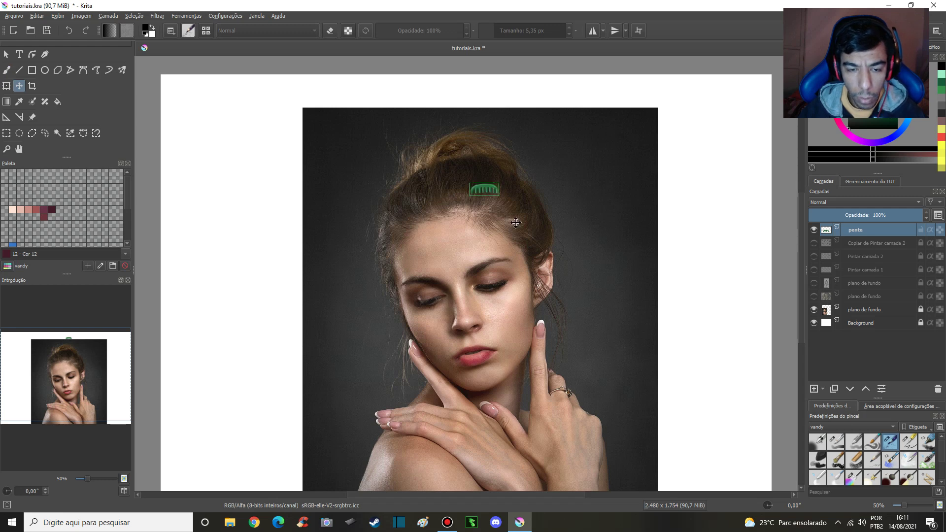
{"action": "scroll", "coordinate": [516, 222], "scroll_direction": "up", "scroll_amount": 1}
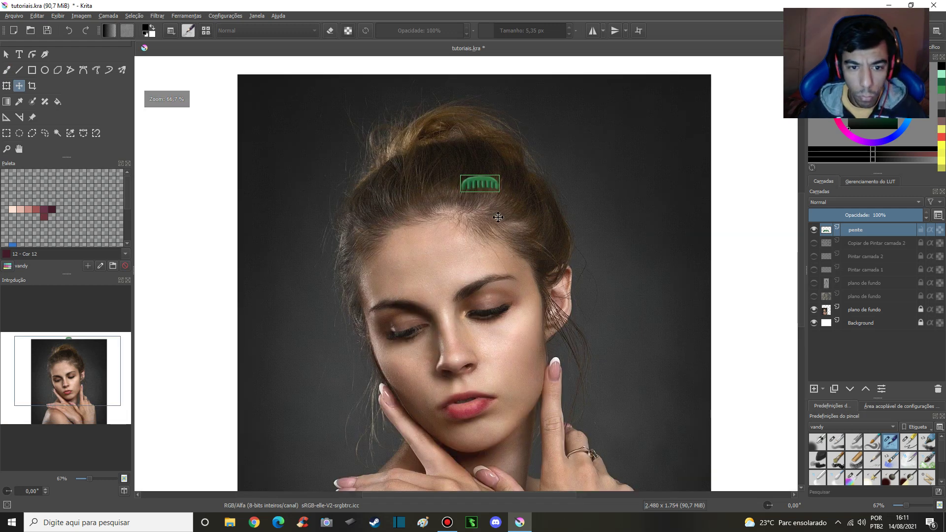
{"action": "scroll", "coordinate": [507, 244], "scroll_direction": "up", "scroll_amount": 1}
{"action": "scroll", "coordinate": [510, 249], "scroll_direction": "down", "scroll_amount": 1}
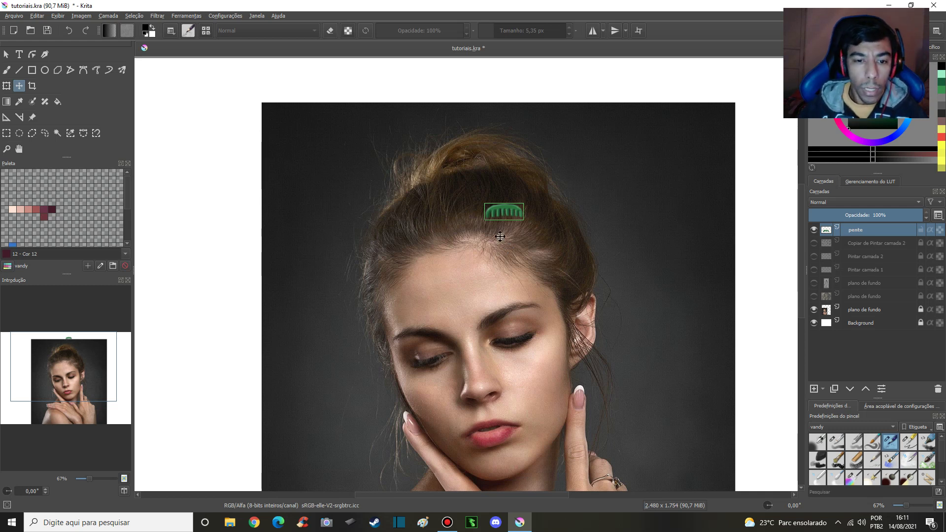
{"action": "mouse_move", "coordinate": [498, 228]}
{"action": "left_mouse_down"}
{"action": "mouse_move", "coordinate": [503, 283]}
{"action": "mouse_move", "coordinate": [467, 319]}
{"action": "left_mouse_up"}
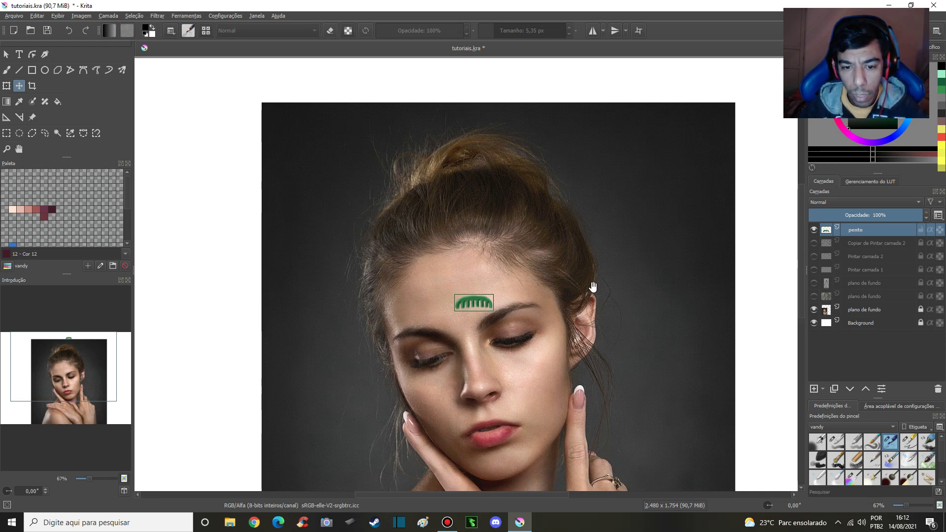
{"action": "scroll", "coordinate": [583, 222], "scroll_direction": "down", "scroll_amount": 3}
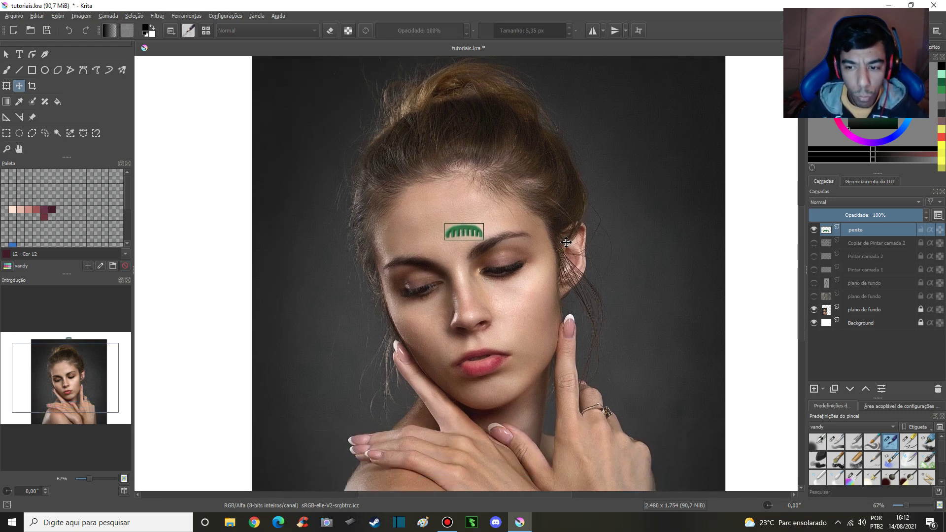
Step: Drag the comb past the eyebrow and ear, ending at the hairline just below the bun
{"action": "scroll", "coordinate": [571, 235], "scroll_direction": "up", "scroll_amount": 1, "text": "ctrl"}
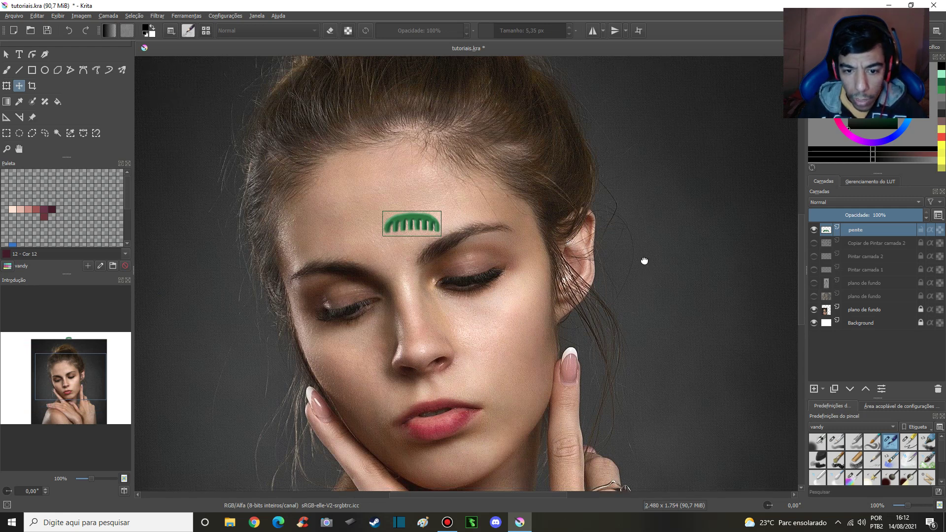
{"action": "scroll", "coordinate": [640, 259], "scroll_direction": "down", "scroll_amount": 3}
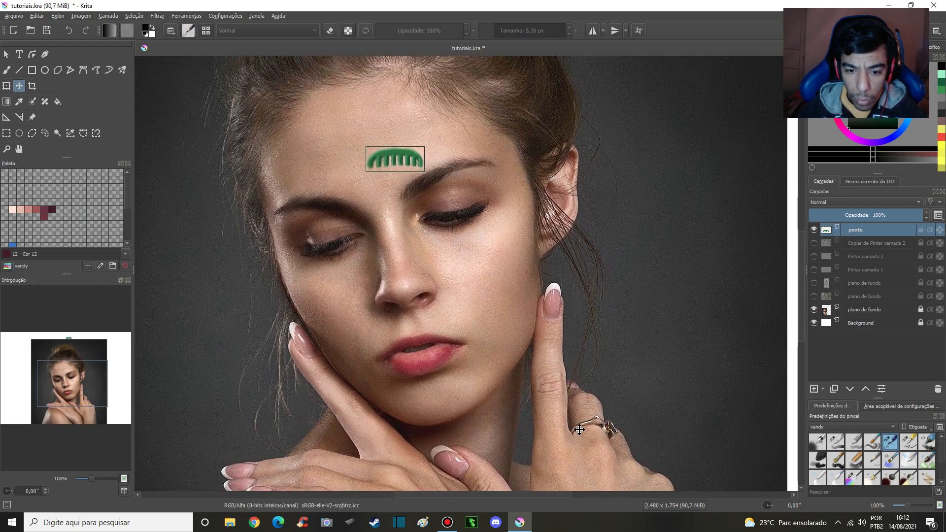
{"action": "left_click_drag", "start_coordinate": [405, 153], "coordinate": [524, 156]}
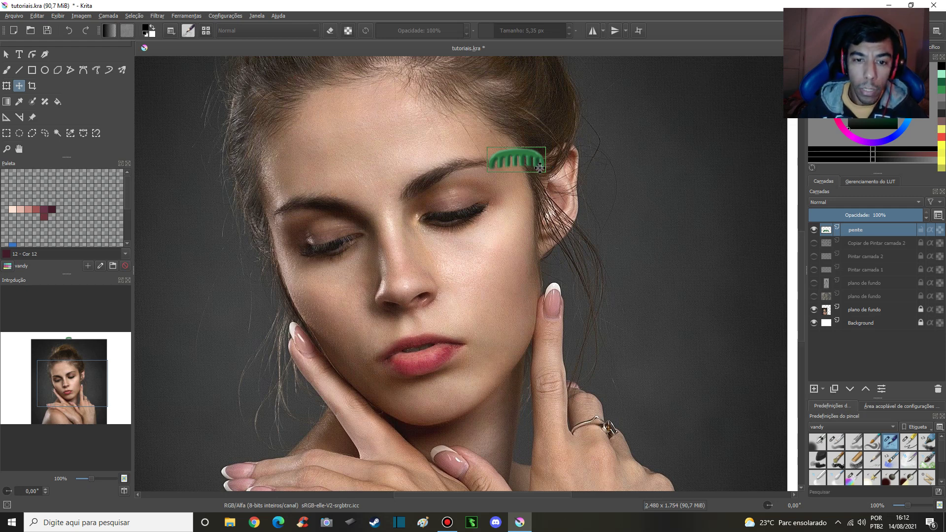
{"action": "mouse_move", "coordinate": [540, 167]}
{"action": "left_mouse_down"}
{"action": "mouse_move", "coordinate": [528, 189]}
{"action": "mouse_move", "coordinate": [594, 321]}
{"action": "mouse_move", "coordinate": [582, 235]}
{"action": "left_mouse_up"}
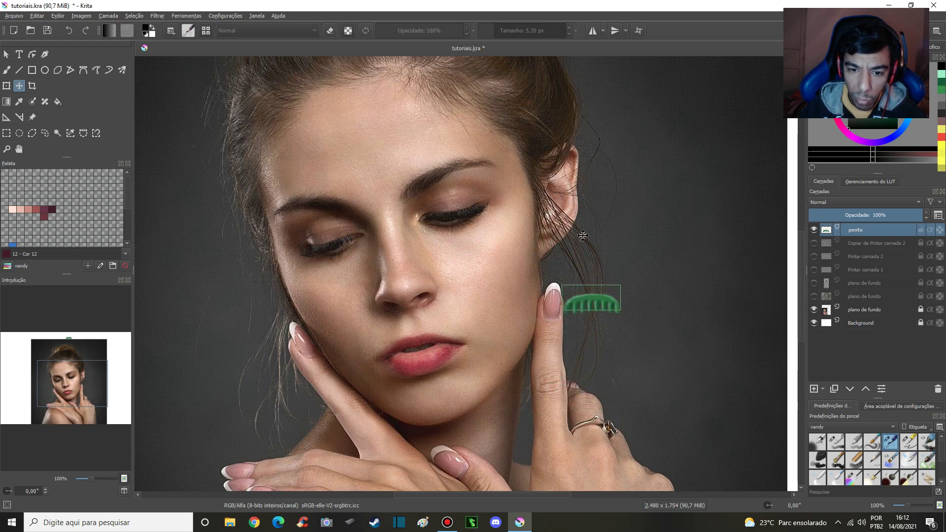
{"action": "left_click_drag", "start_coordinate": [448, 183], "coordinate": [540, 358]}
{"action": "mouse_move", "coordinate": [670, 408]}
{"action": "left_mouse_down"}
{"action": "mouse_move", "coordinate": [555, 263]}
{"action": "mouse_move", "coordinate": [648, 270]}
{"action": "mouse_move", "coordinate": [639, 204]}
{"action": "left_mouse_up"}
{"action": "mouse_move", "coordinate": [574, 273]}
{"action": "left_mouse_down"}
{"action": "mouse_move", "coordinate": [597, 299]}
{"action": "mouse_move", "coordinate": [564, 114]}
{"action": "mouse_move", "coordinate": [499, 234]}
{"action": "left_mouse_up"}
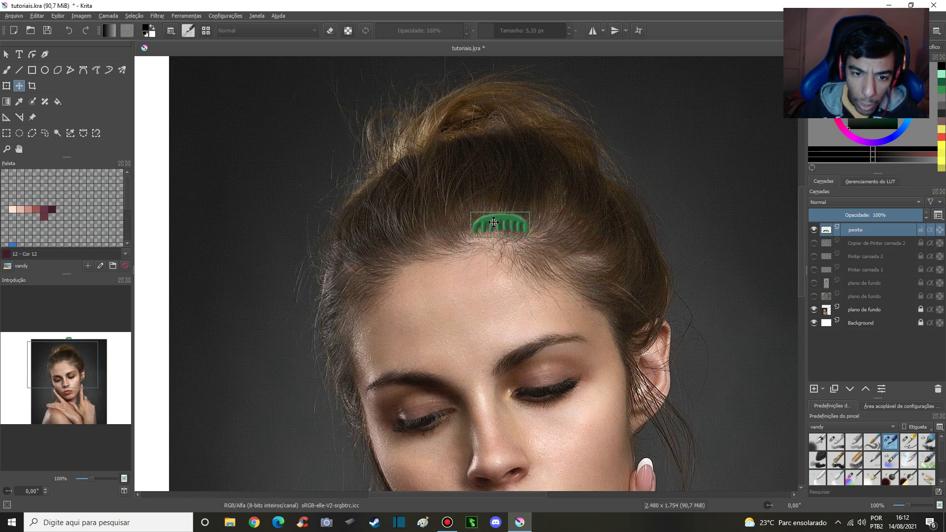
Step: Center the comb on the forehead, then hide the 'plano de fundo' photo layer
{"action": "mouse_move", "coordinate": [499, 234]}
{"action": "left_mouse_down"}
{"action": "mouse_move", "coordinate": [490, 201]}
{"action": "mouse_move", "coordinate": [402, 184]}
{"action": "mouse_move", "coordinate": [473, 135]}
{"action": "left_mouse_up"}
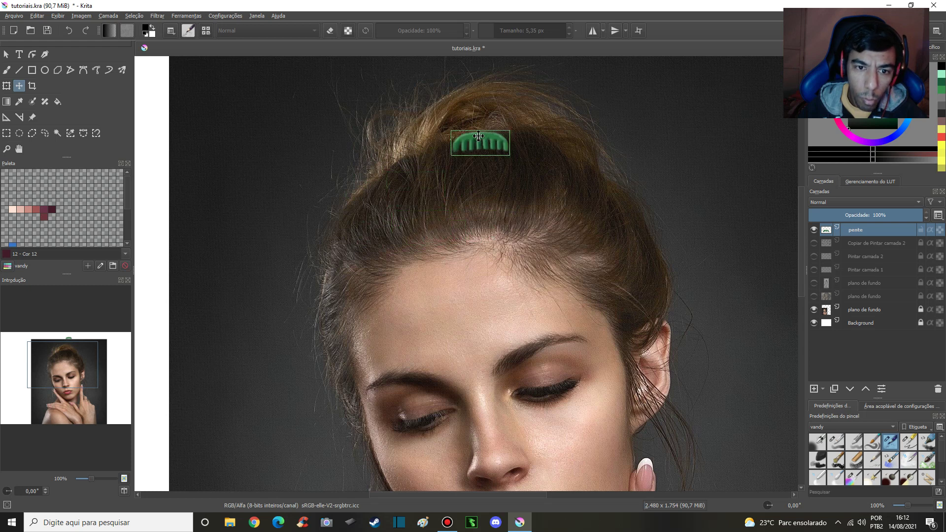
{"action": "left_click_drag", "start_coordinate": [474, 136], "coordinate": [487, 182]}
{"action": "left_click_drag", "start_coordinate": [417, 247], "coordinate": [401, 245]}
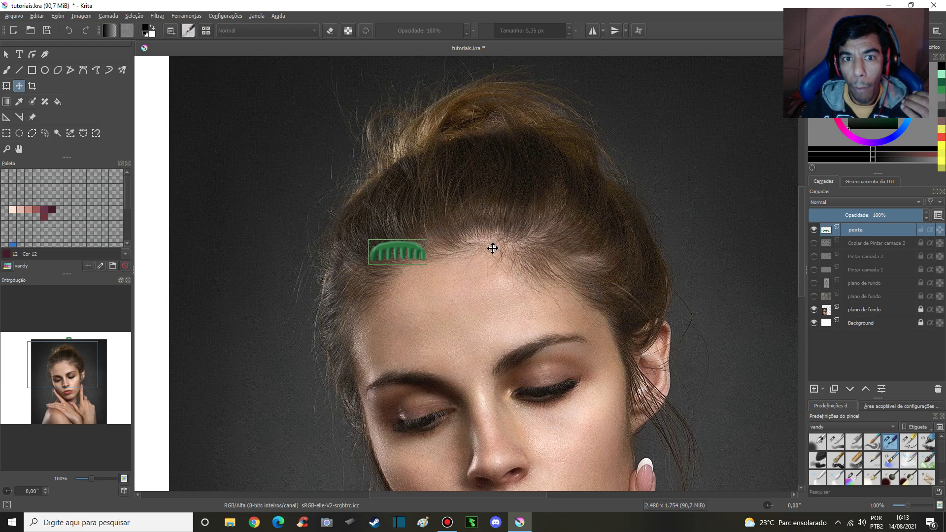
{"action": "mouse_move", "coordinate": [416, 258]}
{"action": "left_mouse_down"}
{"action": "mouse_move", "coordinate": [460, 180]}
{"action": "mouse_move", "coordinate": [511, 322]}
{"action": "mouse_move", "coordinate": [534, 324]}
{"action": "left_mouse_up"}
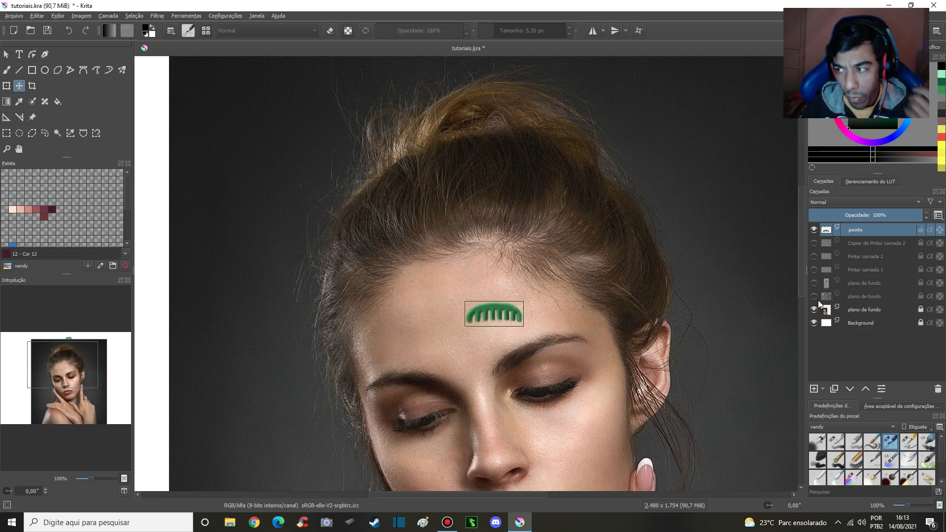
{"action": "left_click", "coordinate": [814, 309]}
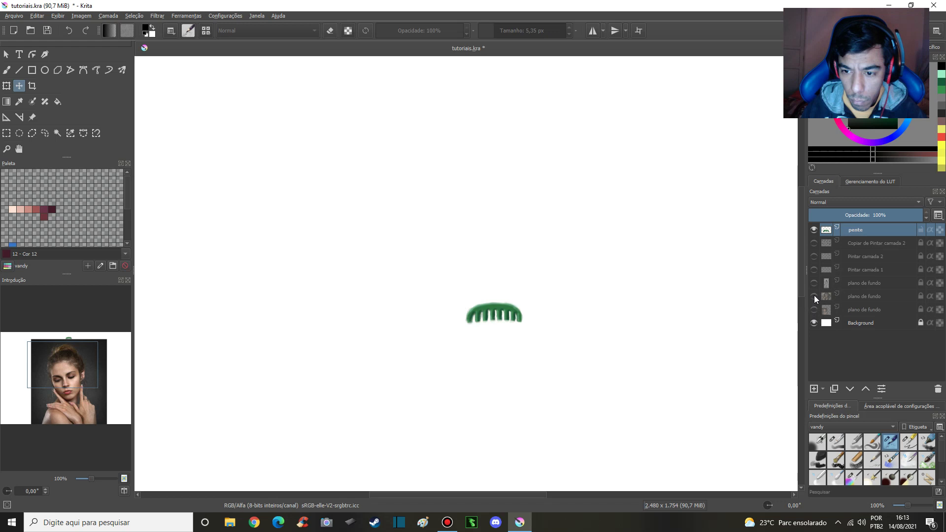
Step: Zoom out to the whole long-haired portrait and move the comb into her hair, then onto her forehead
{"action": "left_click_drag", "start_coordinate": [612, 329], "coordinate": [554, 215]}
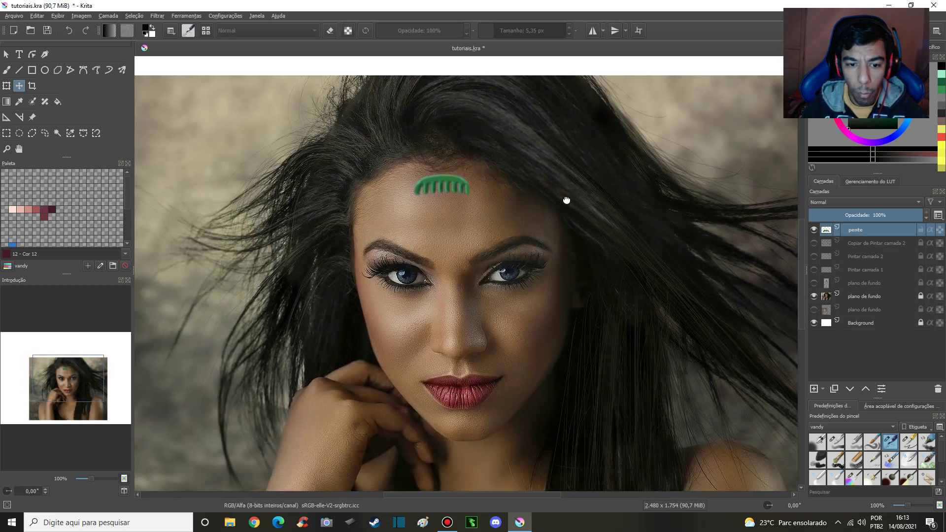
{"action": "key", "text": "minus"}
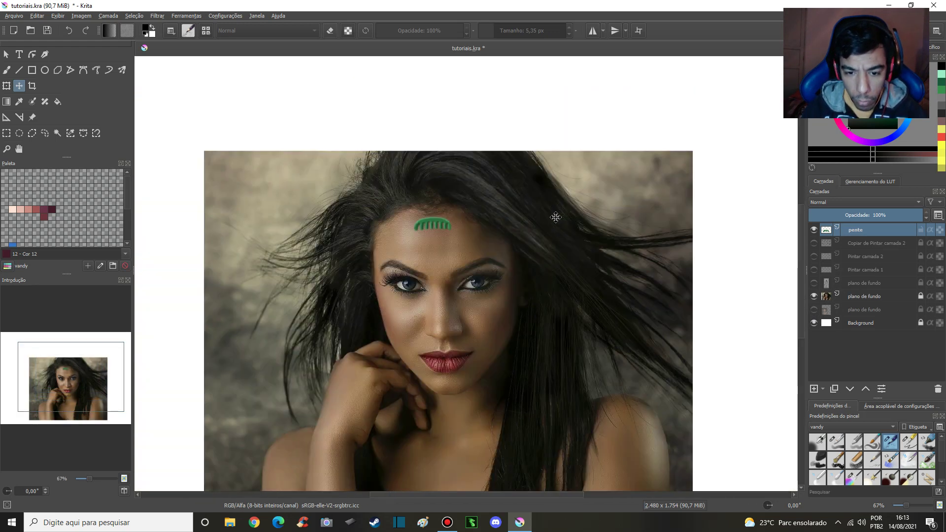
{"action": "scroll", "coordinate": [546, 251], "scroll_direction": "down", "scroll_amount": 3}
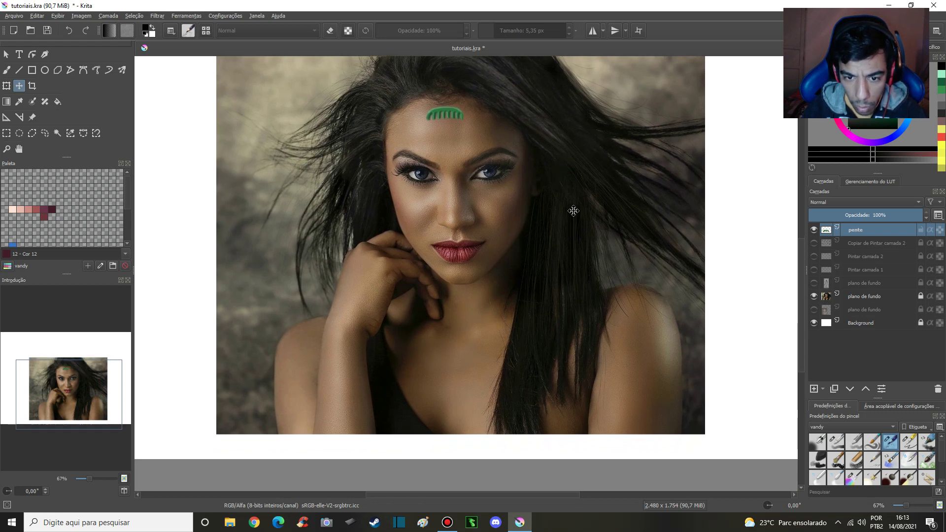
{"action": "key", "text": "plus"}
{"action": "key", "text": "plus"}
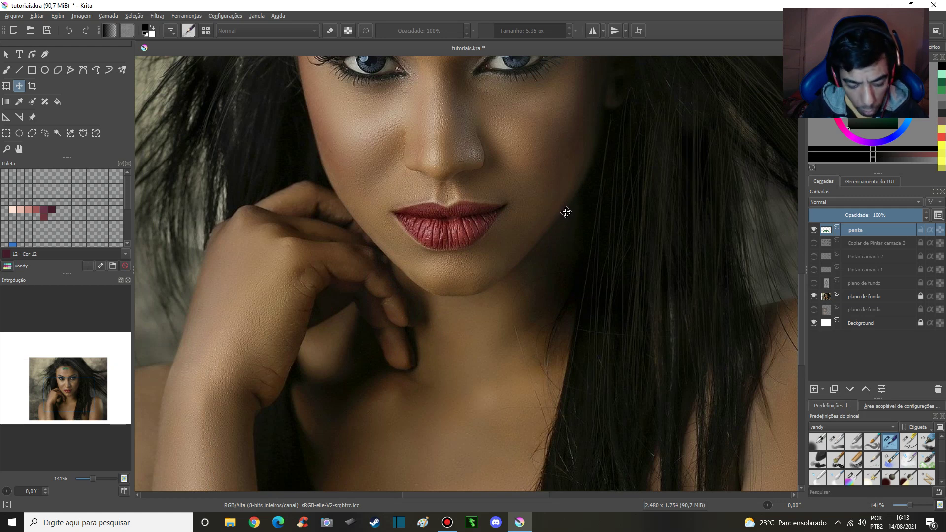
{"action": "key", "text": "minus"}
{"action": "key", "text": "minus"}
{"action": "scroll", "coordinate": [567, 224], "scroll_direction": "up", "scroll_amount": 1}
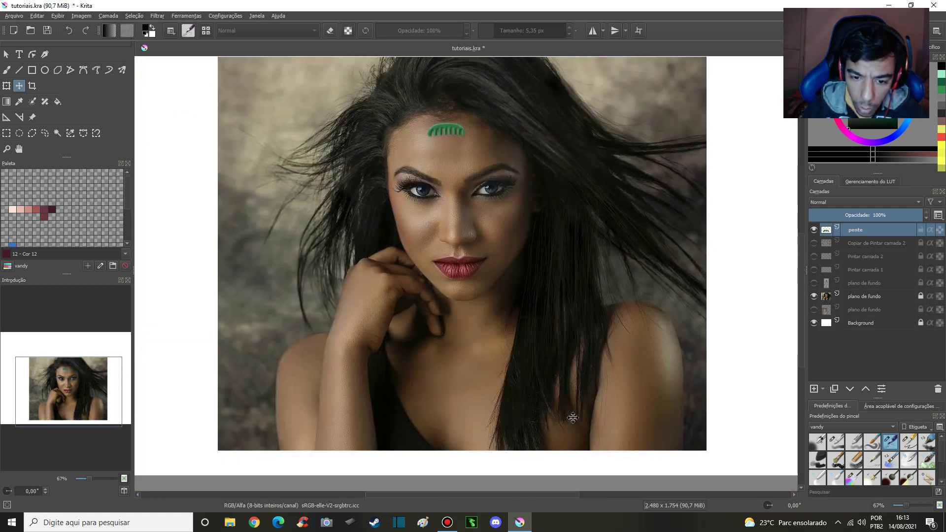
{"action": "scroll", "coordinate": [532, 266], "scroll_direction": "up", "scroll_amount": 3}
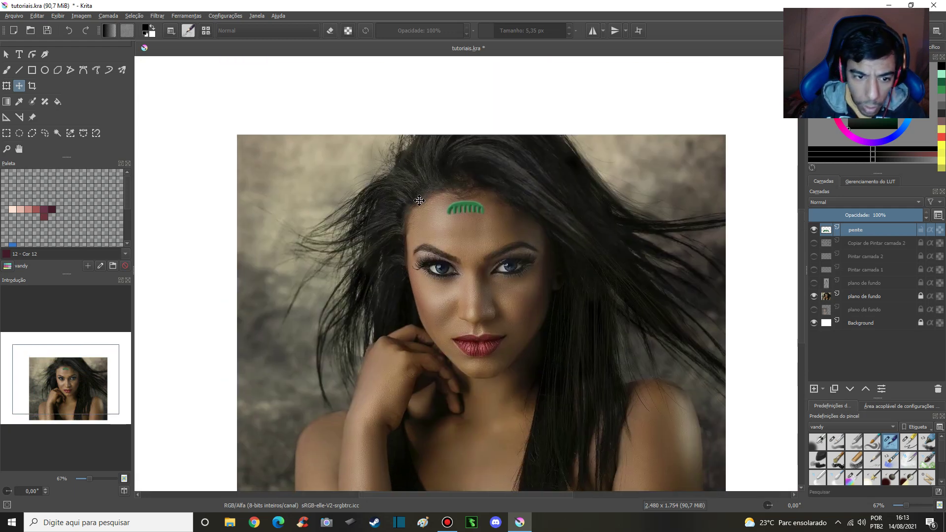
{"action": "mouse_move", "coordinate": [461, 208]}
{"action": "left_mouse_down"}
{"action": "mouse_move", "coordinate": [457, 176]}
{"action": "mouse_move", "coordinate": [674, 318]}
{"action": "mouse_move", "coordinate": [522, 220]}
{"action": "mouse_move", "coordinate": [678, 215]}
{"action": "left_mouse_up"}
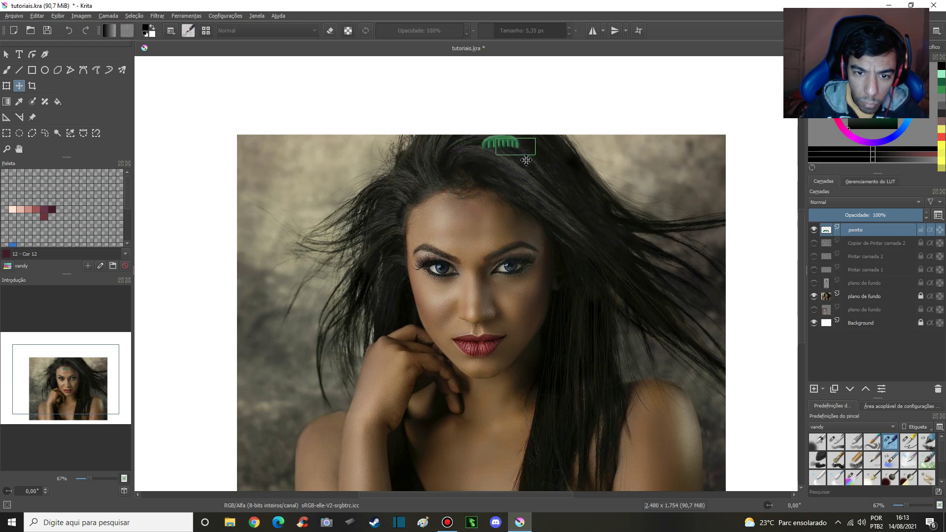
{"action": "left_click_drag", "start_coordinate": [678, 216], "coordinate": [480, 236]}
Step: Drag the comb down to just above her lips, then hide the dark-haired woman's photo
{"action": "scroll", "coordinate": [578, 415], "scroll_direction": "down", "scroll_amount": 3}
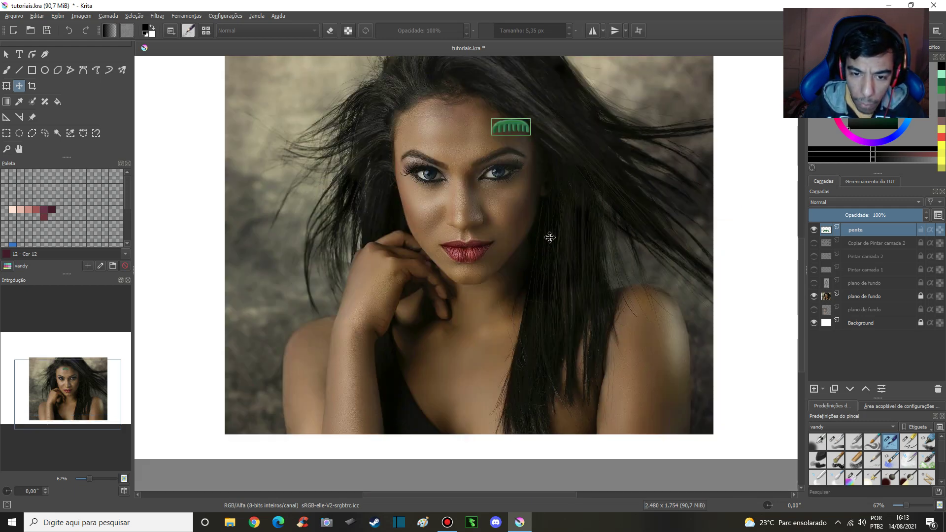
{"action": "mouse_move", "coordinate": [512, 140]}
{"action": "left_mouse_down"}
{"action": "mouse_move", "coordinate": [548, 217]}
{"action": "mouse_move", "coordinate": [561, 174]}
{"action": "mouse_move", "coordinate": [523, 422]}
{"action": "left_mouse_up"}
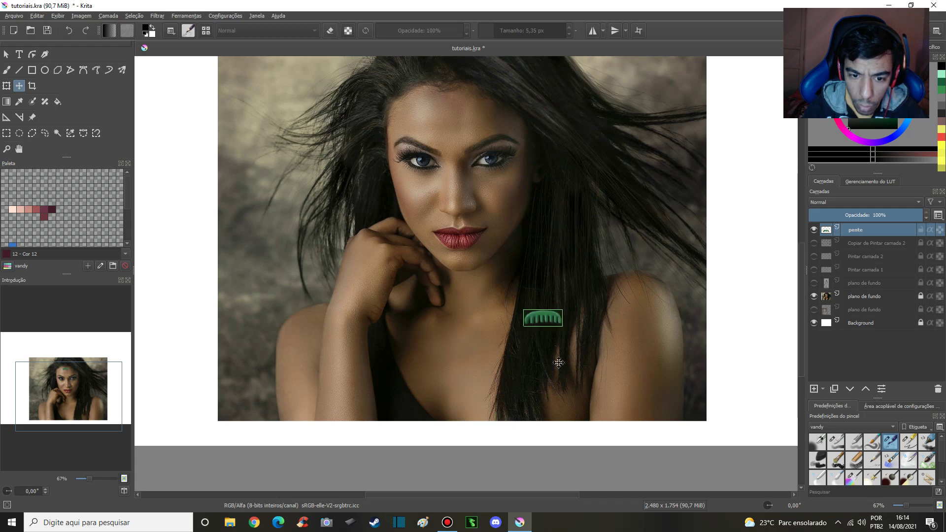
{"action": "mouse_move", "coordinate": [524, 421]}
{"action": "left_mouse_down"}
{"action": "mouse_move", "coordinate": [475, 220]}
{"action": "mouse_move", "coordinate": [573, 309]}
{"action": "mouse_move", "coordinate": [448, 196]}
{"action": "mouse_move", "coordinate": [464, 156]}
{"action": "mouse_move", "coordinate": [484, 324]}
{"action": "mouse_move", "coordinate": [498, 331]}
{"action": "left_mouse_up"}
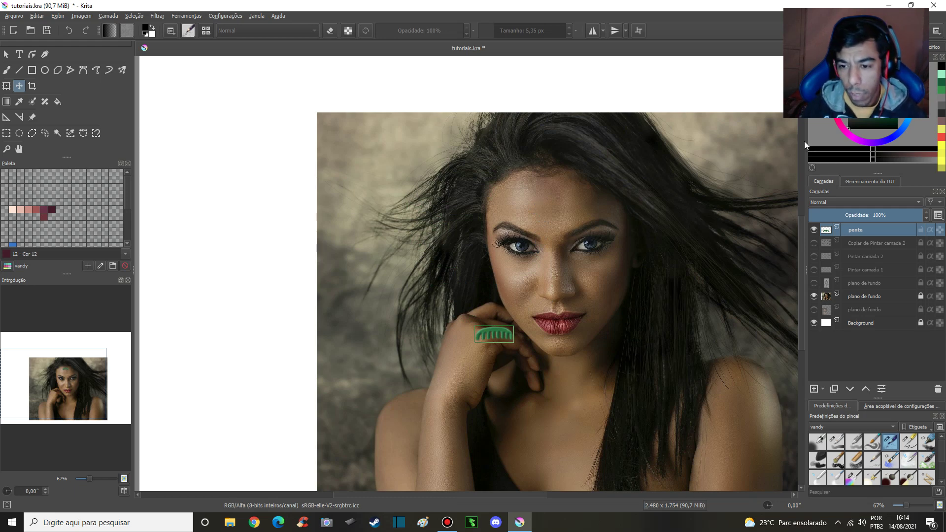
{"action": "left_click", "coordinate": [813, 296]}
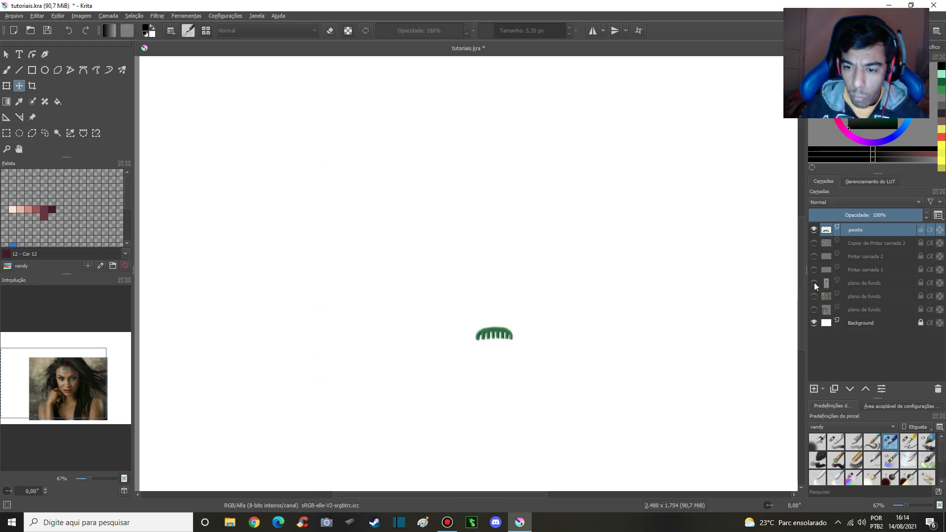
Step: Show the upper 'plano de fundo' girl photo at 100% zoom
{"action": "left_click", "coordinate": [814, 283]}
{"action": "key", "text": "1"}
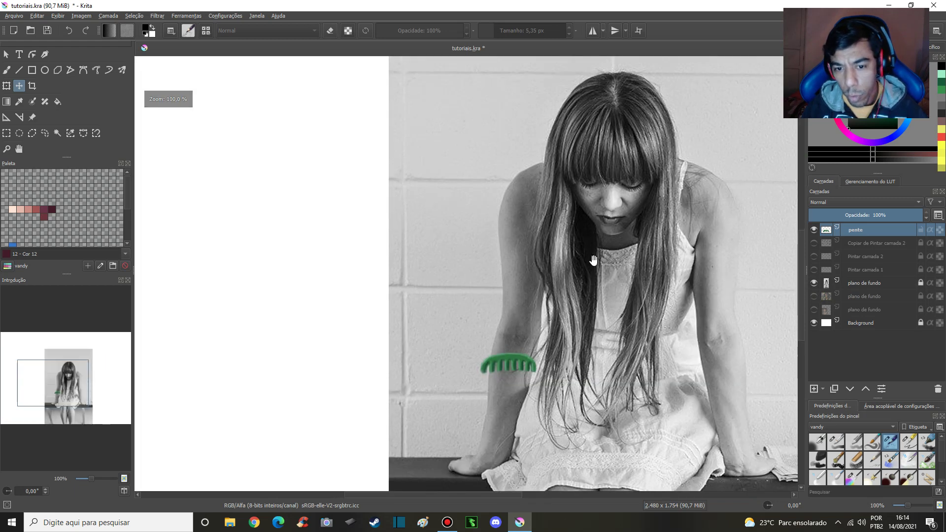
{"action": "mouse_move", "coordinate": [593, 259]}
{"action": "left_mouse_down"}
{"action": "mouse_move", "coordinate": [499, 309]}
{"action": "mouse_move", "coordinate": [565, 252]}
{"action": "mouse_move", "coordinate": [615, 157]}
{"action": "left_mouse_up"}
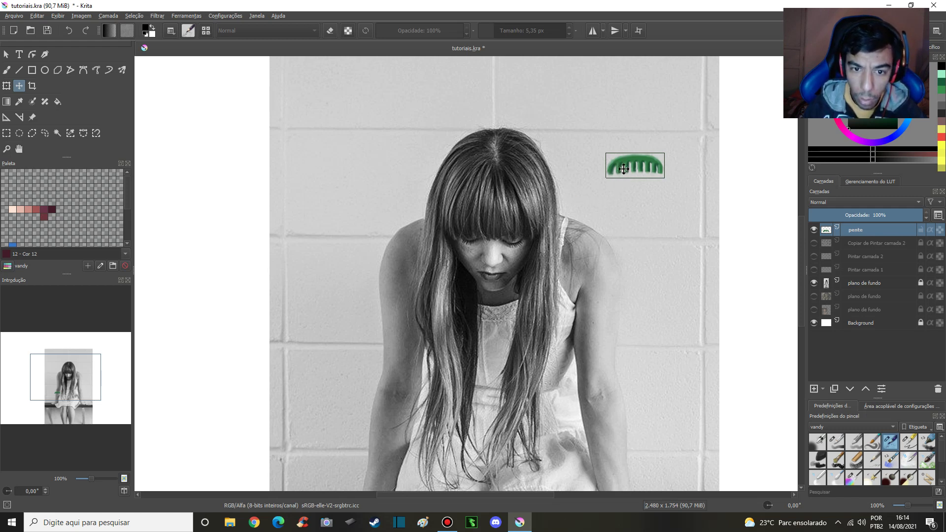
Step: Move the comb over the girl's head and face to beside her chin, then hide her photo
{"action": "left_click_drag", "start_coordinate": [624, 169], "coordinate": [484, 160]}
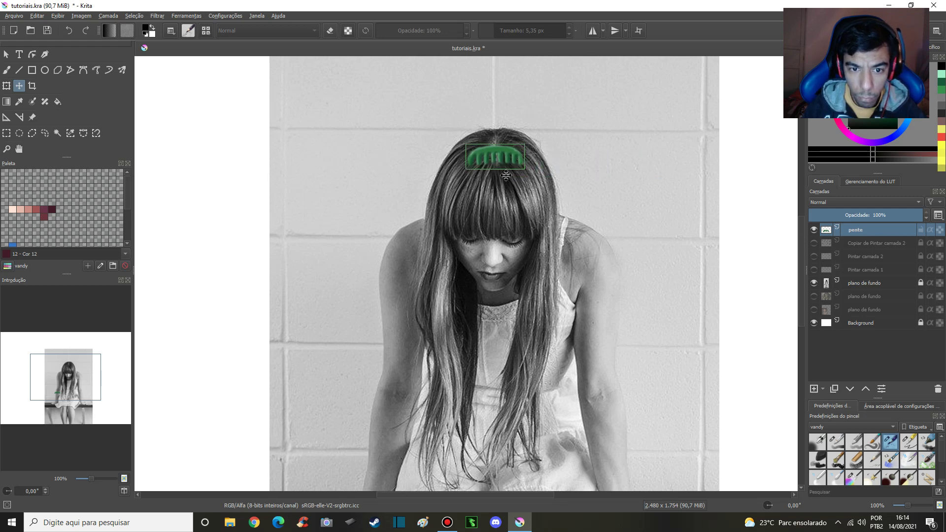
{"action": "left_click_drag", "start_coordinate": [497, 149], "coordinate": [499, 252]}
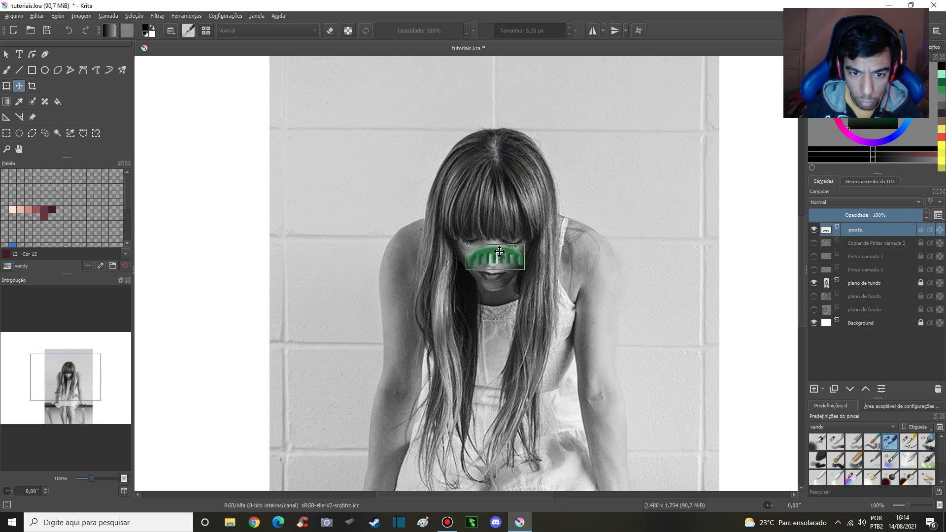
{"action": "mouse_move", "coordinate": [501, 257]}
{"action": "left_mouse_down"}
{"action": "mouse_move", "coordinate": [497, 147]}
{"action": "mouse_move", "coordinate": [497, 220]}
{"action": "mouse_move", "coordinate": [497, 153]}
{"action": "mouse_move", "coordinate": [501, 179]}
{"action": "mouse_move", "coordinate": [487, 216]}
{"action": "mouse_move", "coordinate": [520, 225]}
{"action": "mouse_move", "coordinate": [512, 148]}
{"action": "mouse_move", "coordinate": [527, 202]}
{"action": "mouse_move", "coordinate": [554, 194]}
{"action": "mouse_move", "coordinate": [558, 213]}
{"action": "mouse_move", "coordinate": [507, 169]}
{"action": "mouse_move", "coordinate": [545, 220]}
{"action": "mouse_move", "coordinate": [542, 188]}
{"action": "left_mouse_up"}
{"action": "left_click_drag", "start_coordinate": [548, 222], "coordinate": [549, 437]}
{"action": "mouse_move", "coordinate": [523, 406]}
{"action": "left_mouse_down"}
{"action": "mouse_move", "coordinate": [462, 210]}
{"action": "mouse_move", "coordinate": [464, 146]}
{"action": "mouse_move", "coordinate": [432, 365]}
{"action": "mouse_move", "coordinate": [482, 334]}
{"action": "mouse_move", "coordinate": [493, 338]}
{"action": "left_mouse_up"}
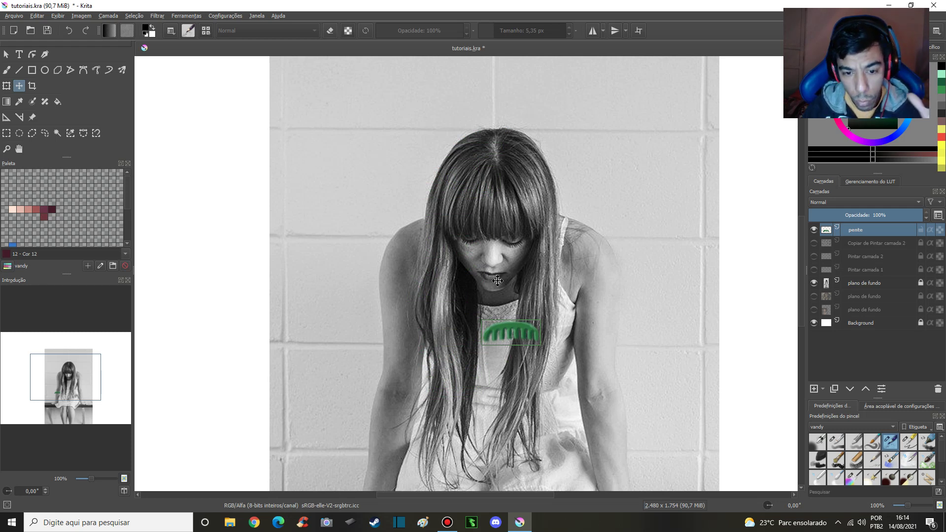
{"action": "mouse_move", "coordinate": [526, 310]}
{"action": "left_mouse_down"}
{"action": "mouse_move", "coordinate": [515, 155]}
{"action": "mouse_move", "coordinate": [557, 278]}
{"action": "mouse_move", "coordinate": [468, 300]}
{"action": "mouse_move", "coordinate": [507, 280]}
{"action": "mouse_move", "coordinate": [550, 168]}
{"action": "mouse_move", "coordinate": [601, 250]}
{"action": "left_mouse_up"}
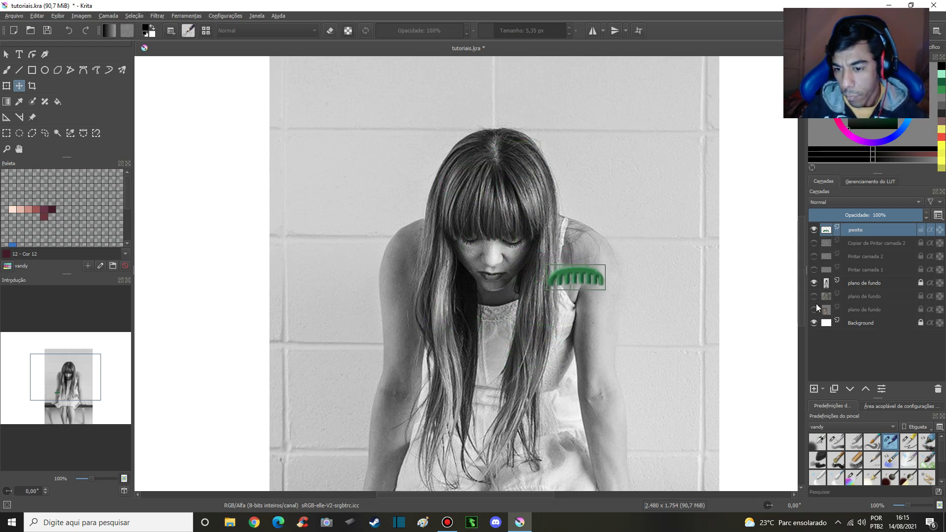
{"action": "left_click", "coordinate": [814, 283]}
Step: Show the blue face templates and the hair sketch layer, zoomed out to all eight faces
{"action": "left_click", "coordinate": [814, 270]}
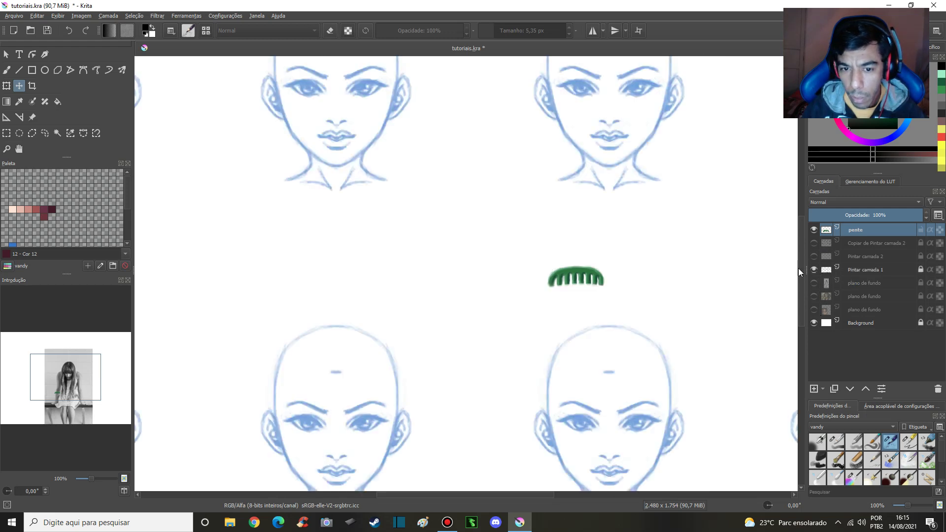
{"action": "key", "text": "minus"}
{"action": "key", "text": "minus"}
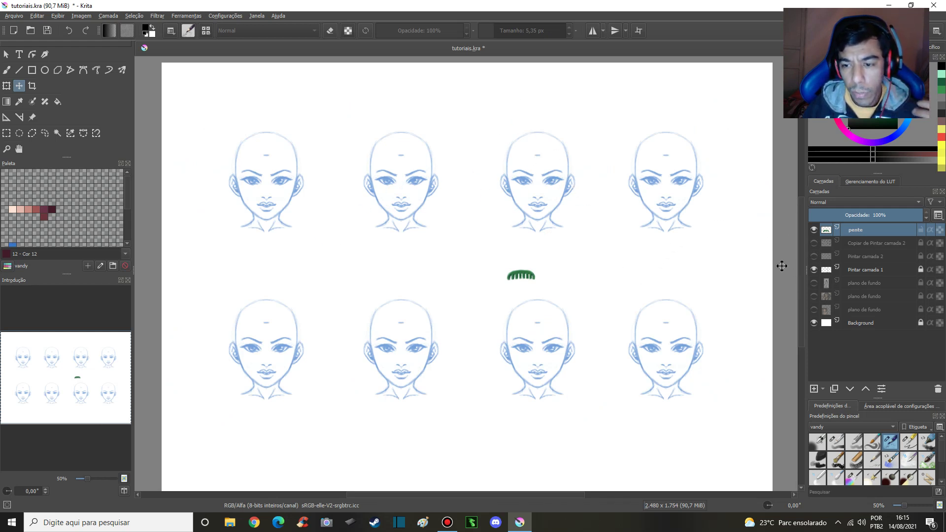
{"action": "left_click", "coordinate": [814, 257]}
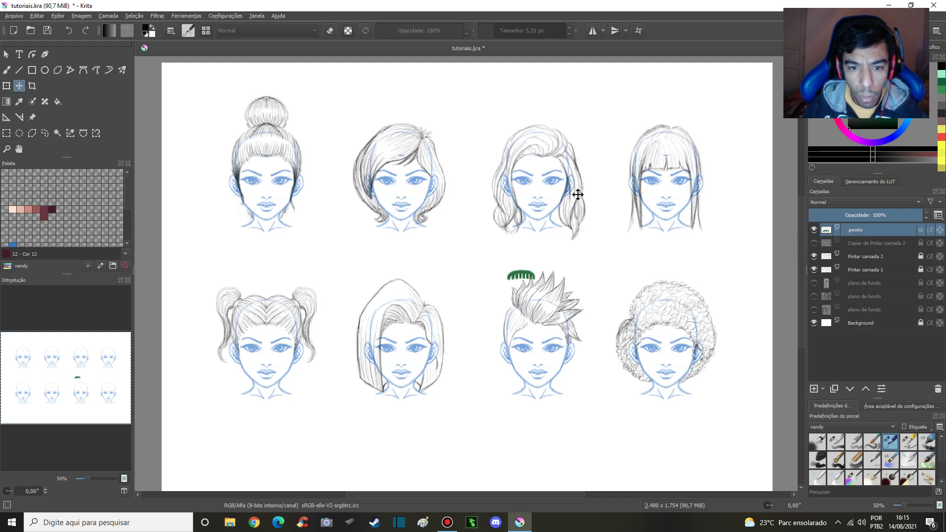
Step: Zoom in on the first face and rest the comb on the bun hair above the forehead
{"action": "mouse_move", "coordinate": [483, 253]}
{"action": "left_mouse_down"}
{"action": "mouse_move", "coordinate": [606, 271]}
{"action": "mouse_move", "coordinate": [468, 211]}
{"action": "left_mouse_up"}
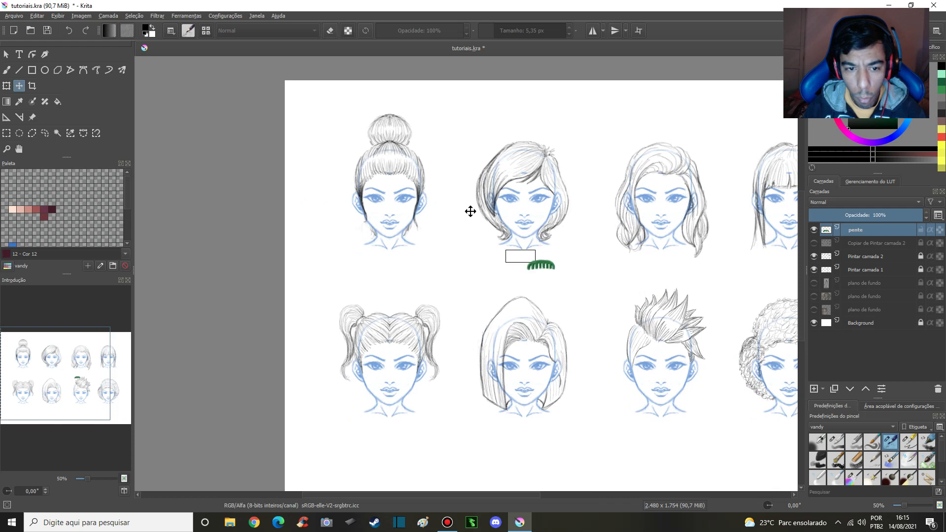
{"action": "left_click_drag", "start_coordinate": [483, 166], "coordinate": [531, 190]}
{"action": "scroll", "coordinate": [530, 175], "scroll_direction": "up", "scroll_amount": 1}
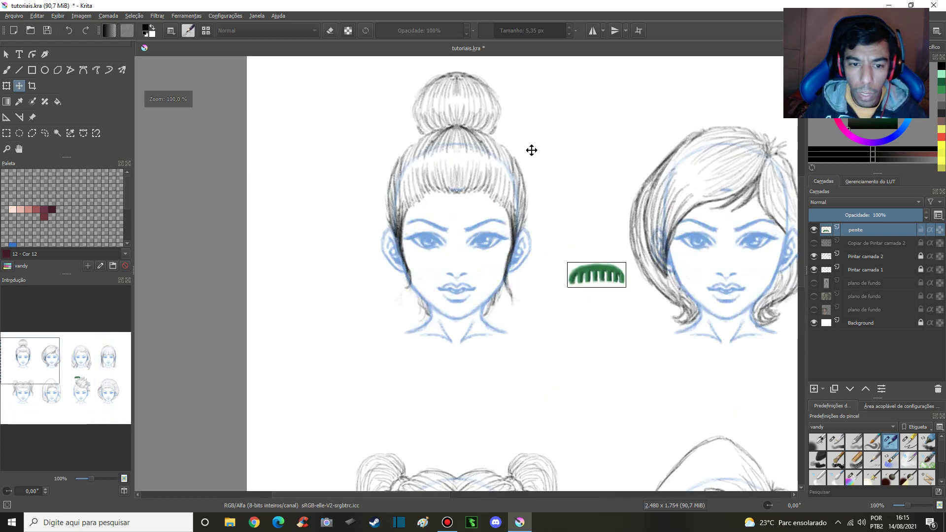
{"action": "scroll", "coordinate": [530, 165], "scroll_direction": "up", "scroll_amount": 1}
{"action": "scroll", "coordinate": [537, 221], "scroll_direction": "up", "scroll_amount": 1}
{"action": "left_click_drag", "start_coordinate": [616, 387], "coordinate": [450, 335]}
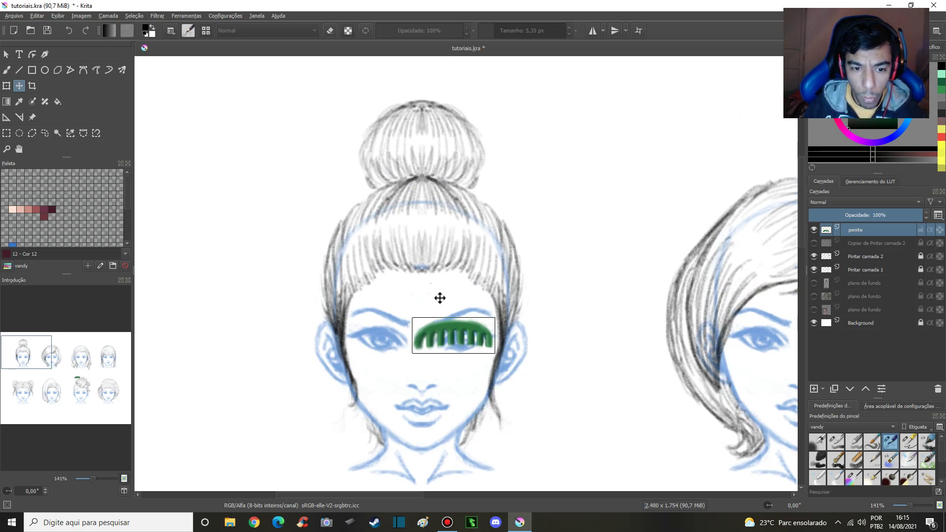
{"action": "left_click_drag", "start_coordinate": [486, 331], "coordinate": [645, 211]}
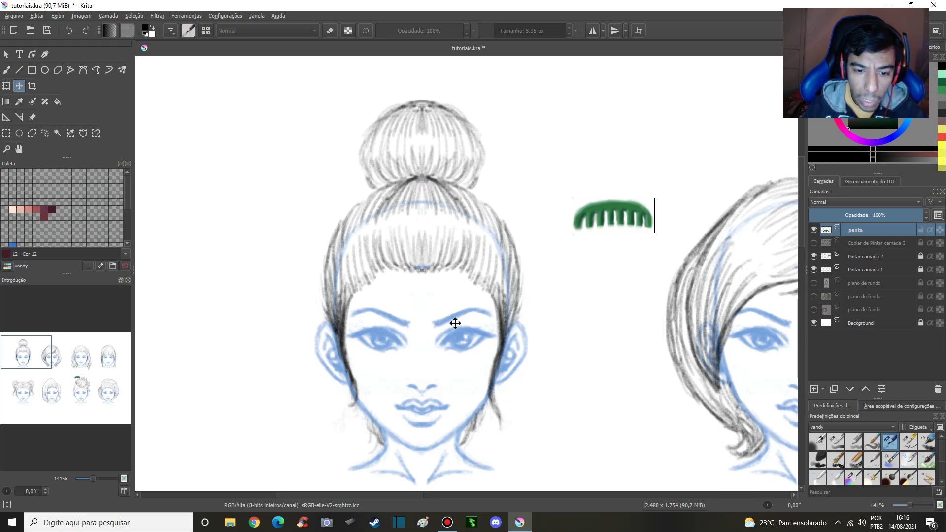
{"action": "mouse_move", "coordinate": [600, 215]}
{"action": "left_mouse_down"}
{"action": "mouse_move", "coordinate": [365, 240]}
{"action": "mouse_move", "coordinate": [496, 253]}
{"action": "mouse_move", "coordinate": [468, 211]}
{"action": "mouse_move", "coordinate": [407, 191]}
{"action": "mouse_move", "coordinate": [415, 167]}
{"action": "mouse_move", "coordinate": [462, 223]}
{"action": "mouse_move", "coordinate": [456, 190]}
{"action": "mouse_move", "coordinate": [370, 217]}
{"action": "mouse_move", "coordinate": [369, 226]}
{"action": "mouse_move", "coordinate": [410, 188]}
{"action": "mouse_move", "coordinate": [414, 159]}
{"action": "mouse_move", "coordinate": [446, 148]}
{"action": "mouse_move", "coordinate": [427, 113]}
{"action": "mouse_move", "coordinate": [414, 122]}
{"action": "mouse_move", "coordinate": [498, 181]}
{"action": "mouse_move", "coordinate": [512, 227]}
{"action": "left_mouse_up"}
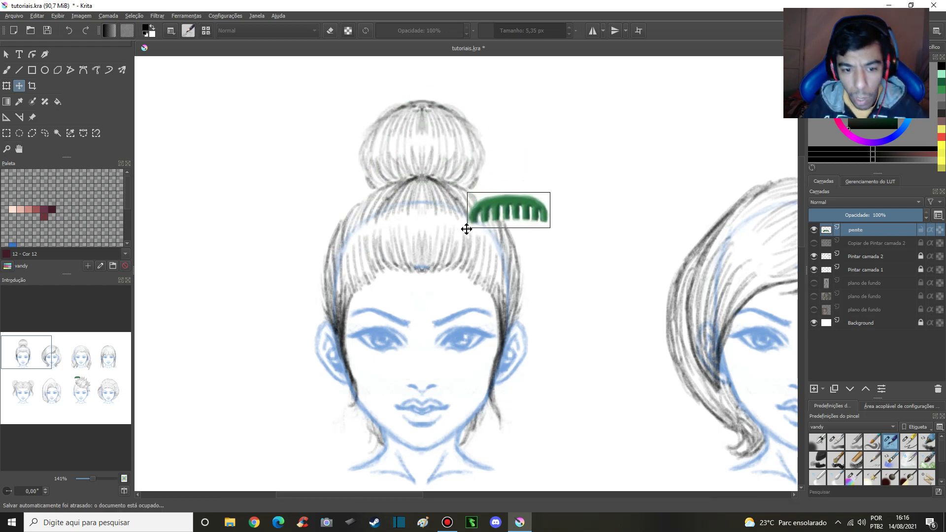
{"action": "mouse_move", "coordinate": [513, 292]}
{"action": "left_mouse_down"}
{"action": "mouse_move", "coordinate": [455, 236]}
{"action": "mouse_move", "coordinate": [360, 220]}
{"action": "mouse_move", "coordinate": [338, 186]}
{"action": "left_mouse_up"}
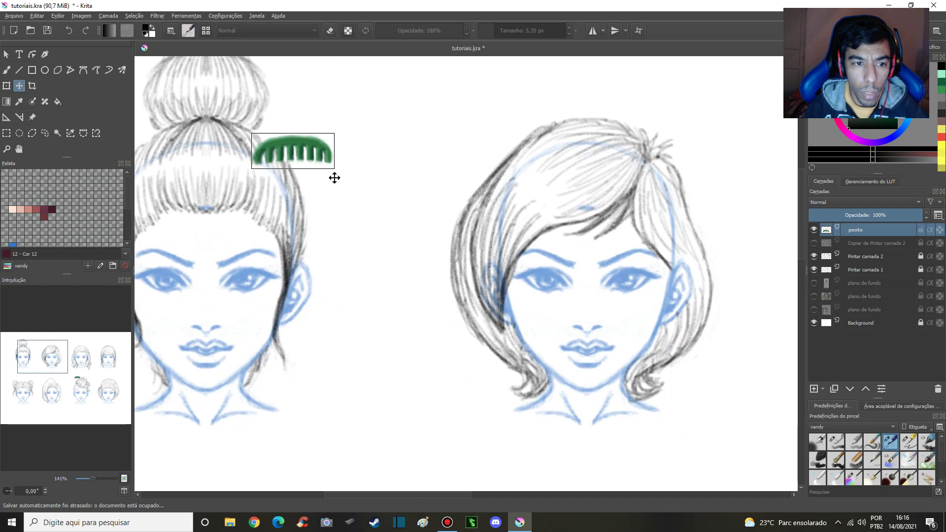
Step: Move the comb over the second face's side-swept hair, settling it over the right eye
{"action": "left_click_drag", "start_coordinate": [436, 291], "coordinate": [689, 426]}
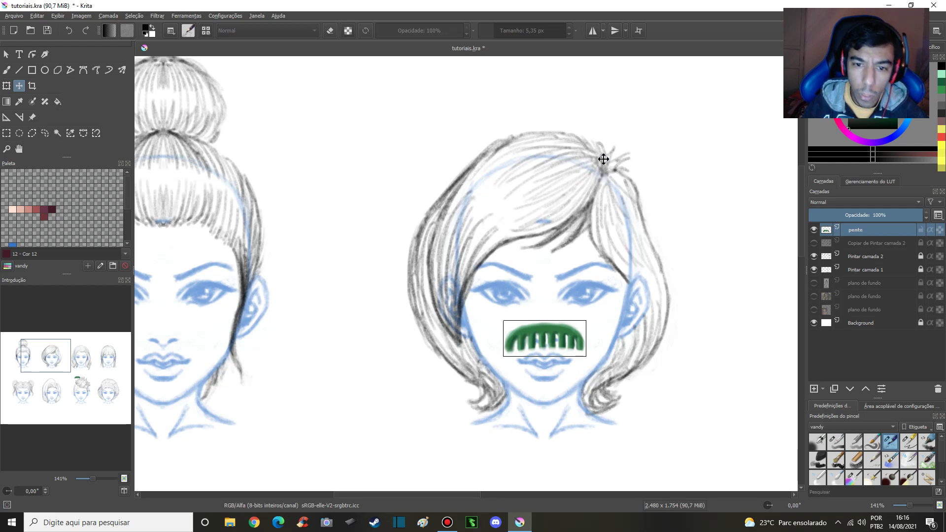
{"action": "mouse_move", "coordinate": [565, 315]}
{"action": "left_mouse_down"}
{"action": "mouse_move", "coordinate": [617, 215]}
{"action": "mouse_move", "coordinate": [646, 287]}
{"action": "mouse_move", "coordinate": [608, 413]}
{"action": "mouse_move", "coordinate": [668, 419]}
{"action": "mouse_move", "coordinate": [577, 189]}
{"action": "mouse_move", "coordinate": [541, 216]}
{"action": "mouse_move", "coordinate": [554, 216]}
{"action": "mouse_move", "coordinate": [541, 136]}
{"action": "mouse_move", "coordinate": [433, 280]}
{"action": "mouse_move", "coordinate": [440, 365]}
{"action": "mouse_move", "coordinate": [435, 268]}
{"action": "mouse_move", "coordinate": [554, 325]}
{"action": "left_mouse_up"}
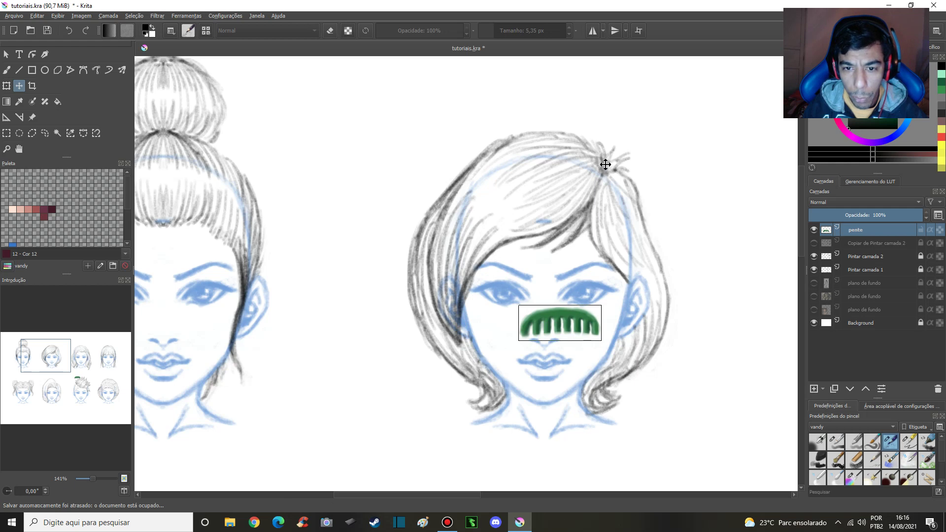
{"action": "mouse_move", "coordinate": [557, 296]}
{"action": "left_mouse_down"}
{"action": "mouse_move", "coordinate": [547, 247]}
{"action": "mouse_move", "coordinate": [468, 173]}
{"action": "left_mouse_up"}
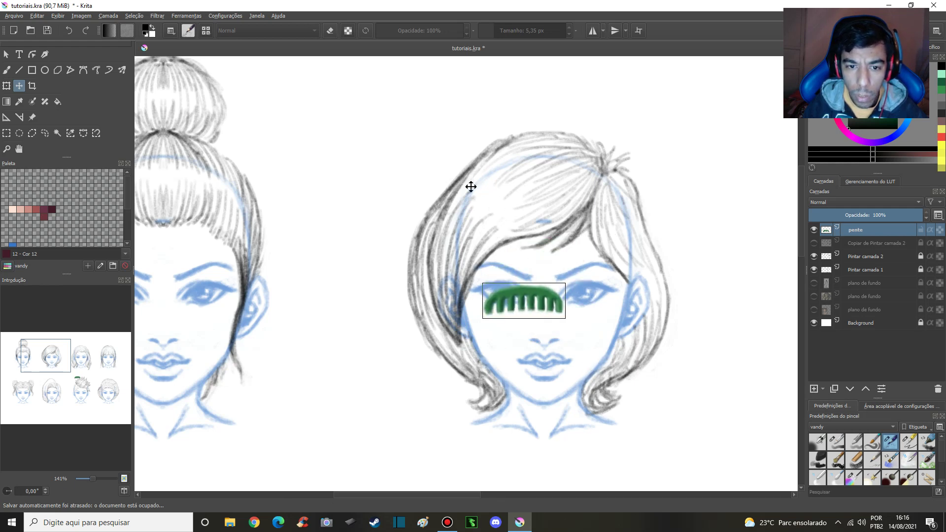
{"action": "mouse_move", "coordinate": [513, 304]}
{"action": "left_mouse_down"}
{"action": "mouse_move", "coordinate": [544, 190]}
{"action": "mouse_move", "coordinate": [545, 131]}
{"action": "mouse_move", "coordinate": [523, 227]}
{"action": "mouse_move", "coordinate": [624, 277]}
{"action": "left_mouse_up"}
Step: Move the comb across the wavy-haired face, from the eye line to the hair to the mouth
{"action": "mouse_move", "coordinate": [687, 236]}
{"action": "left_mouse_down"}
{"action": "mouse_move", "coordinate": [312, 291]}
{"action": "mouse_move", "coordinate": [520, 323]}
{"action": "mouse_move", "coordinate": [630, 280]}
{"action": "mouse_move", "coordinate": [550, 195]}
{"action": "mouse_move", "coordinate": [547, 243]}
{"action": "left_mouse_up"}
{"action": "left_click_drag", "start_coordinate": [501, 288], "coordinate": [512, 302]}
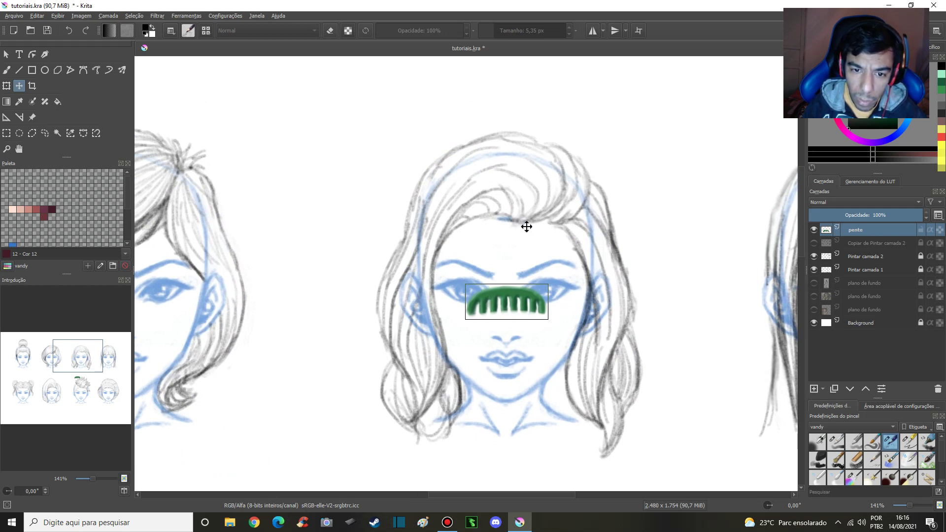
{"action": "mouse_move", "coordinate": [557, 237]}
{"action": "left_mouse_down"}
{"action": "mouse_move", "coordinate": [572, 244]}
{"action": "mouse_move", "coordinate": [555, 254]}
{"action": "mouse_move", "coordinate": [541, 193]}
{"action": "mouse_move", "coordinate": [561, 182]}
{"action": "mouse_move", "coordinate": [443, 253]}
{"action": "mouse_move", "coordinate": [536, 186]}
{"action": "mouse_move", "coordinate": [422, 318]}
{"action": "mouse_move", "coordinate": [412, 392]}
{"action": "mouse_move", "coordinate": [419, 365]}
{"action": "mouse_move", "coordinate": [567, 225]}
{"action": "mouse_move", "coordinate": [591, 313]}
{"action": "mouse_move", "coordinate": [596, 290]}
{"action": "mouse_move", "coordinate": [600, 374]}
{"action": "left_mouse_up"}
{"action": "mouse_move", "coordinate": [623, 432]}
{"action": "left_mouse_down"}
{"action": "mouse_move", "coordinate": [606, 331]}
{"action": "mouse_move", "coordinate": [546, 222]}
{"action": "left_mouse_up"}
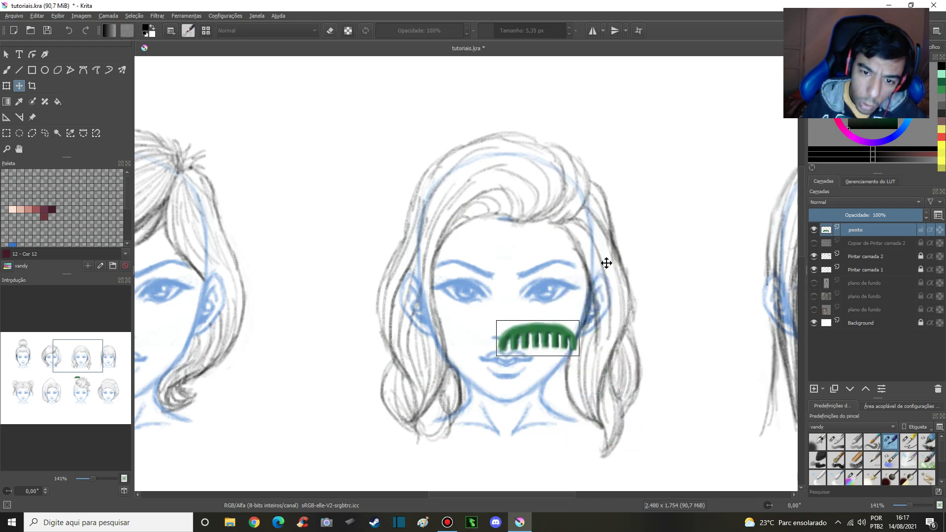
Step: Move the comb around the straight-fringe face, leaving it over the left cheek
{"action": "mouse_move", "coordinate": [567, 294]}
{"action": "left_mouse_down"}
{"action": "mouse_move", "coordinate": [353, 283]}
{"action": "mouse_move", "coordinate": [624, 288]}
{"action": "mouse_move", "coordinate": [462, 272]}
{"action": "left_mouse_up"}
{"action": "left_click_drag", "start_coordinate": [413, 255], "coordinate": [482, 235]}
{"action": "mouse_move", "coordinate": [505, 290]}
{"action": "left_mouse_down"}
{"action": "mouse_move", "coordinate": [487, 148]}
{"action": "mouse_move", "coordinate": [523, 249]}
{"action": "mouse_move", "coordinate": [481, 150]}
{"action": "mouse_move", "coordinate": [472, 261]}
{"action": "mouse_move", "coordinate": [475, 158]}
{"action": "mouse_move", "coordinate": [537, 192]}
{"action": "mouse_move", "coordinate": [524, 131]}
{"action": "mouse_move", "coordinate": [576, 397]}
{"action": "mouse_move", "coordinate": [436, 145]}
{"action": "mouse_move", "coordinate": [413, 410]}
{"action": "mouse_move", "coordinate": [460, 143]}
{"action": "mouse_move", "coordinate": [545, 152]}
{"action": "mouse_move", "coordinate": [609, 307]}
{"action": "left_mouse_up"}
{"action": "mouse_move", "coordinate": [605, 402]}
{"action": "left_mouse_down"}
{"action": "mouse_move", "coordinate": [431, 192]}
{"action": "mouse_move", "coordinate": [392, 410]}
{"action": "mouse_move", "coordinate": [431, 147]}
{"action": "mouse_move", "coordinate": [437, 214]}
{"action": "mouse_move", "coordinate": [548, 230]}
{"action": "mouse_move", "coordinate": [576, 391]}
{"action": "mouse_move", "coordinate": [537, 163]}
{"action": "mouse_move", "coordinate": [578, 384]}
{"action": "mouse_move", "coordinate": [483, 236]}
{"action": "mouse_move", "coordinate": [419, 340]}
{"action": "mouse_move", "coordinate": [538, 306]}
{"action": "mouse_move", "coordinate": [553, 310]}
{"action": "mouse_move", "coordinate": [423, 278]}
{"action": "left_mouse_up"}
{"action": "scroll", "coordinate": [460, 304], "scroll_direction": "down", "scroll_amount": 3}
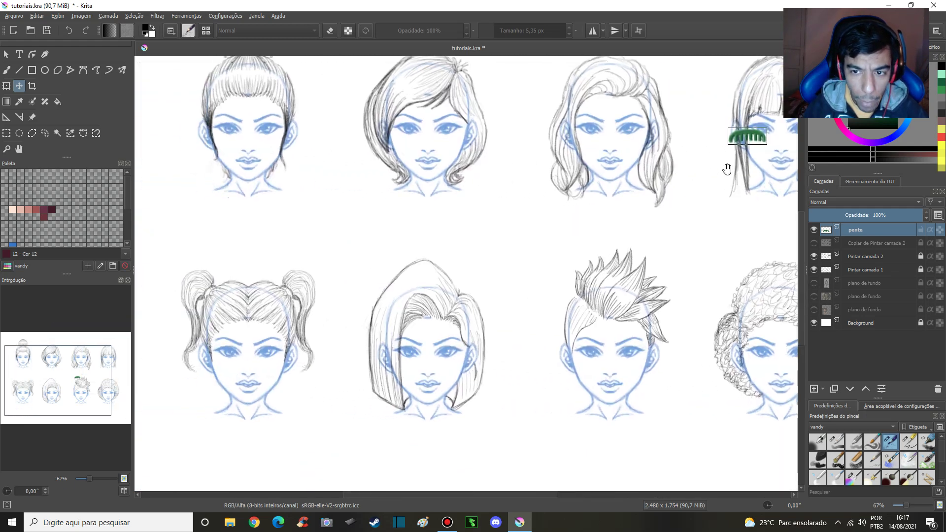
Step: Zoom to 141% on the pigtail face and move the comb across it to the hair's left side
{"action": "left_click_drag", "start_coordinate": [727, 169], "coordinate": [541, 244]}
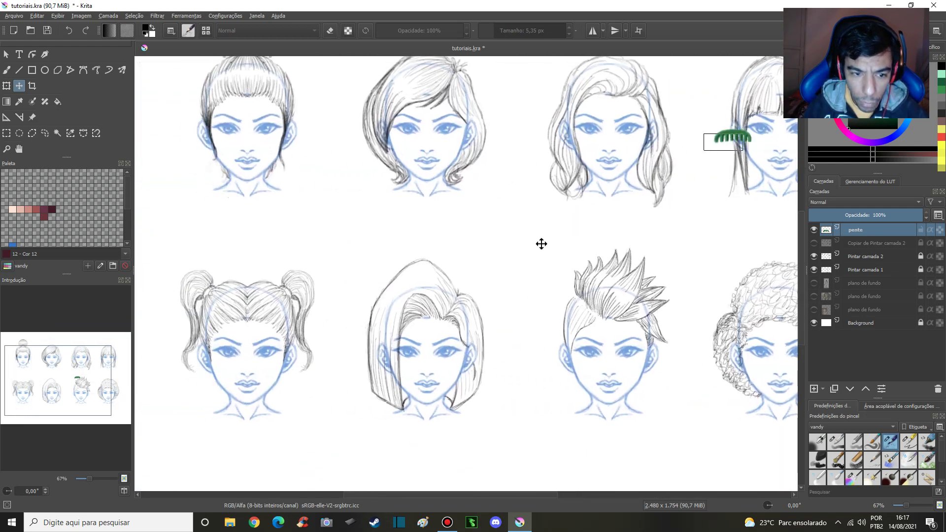
{"action": "left_click_drag", "start_coordinate": [320, 383], "coordinate": [463, 295]}
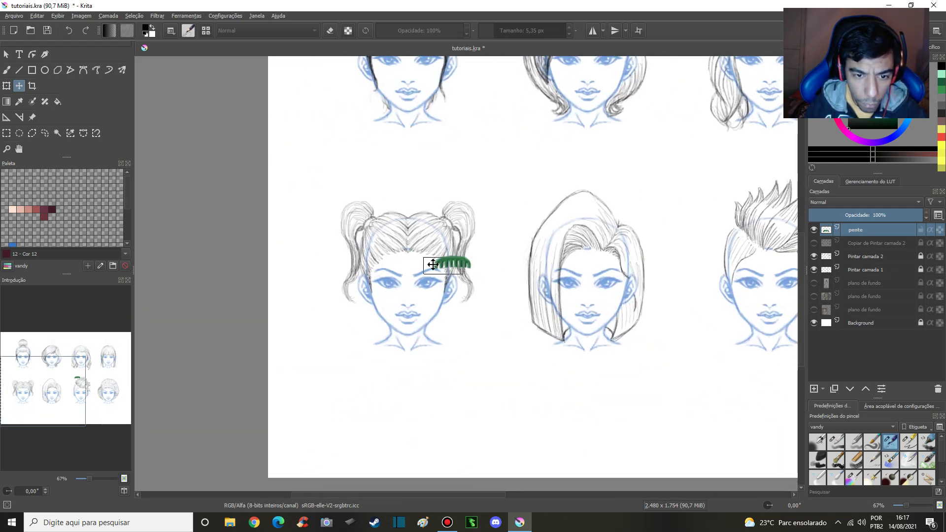
{"action": "scroll", "coordinate": [458, 254], "scroll_direction": "up", "scroll_amount": 3}
{"action": "scroll", "coordinate": [506, 271], "scroll_direction": "up", "scroll_amount": 1}
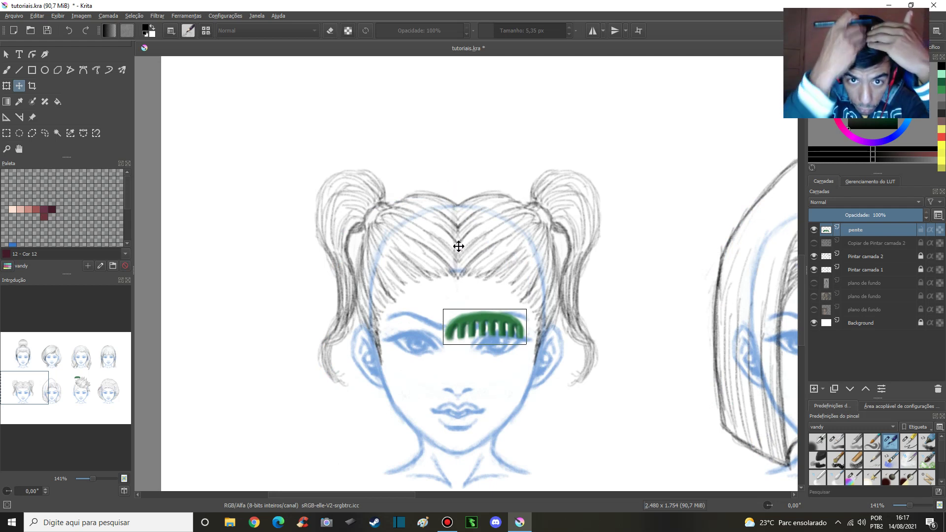
{"action": "mouse_move", "coordinate": [466, 261]}
{"action": "left_mouse_down"}
{"action": "mouse_move", "coordinate": [456, 306]}
{"action": "mouse_move", "coordinate": [526, 231]}
{"action": "mouse_move", "coordinate": [546, 231]}
{"action": "left_mouse_up"}
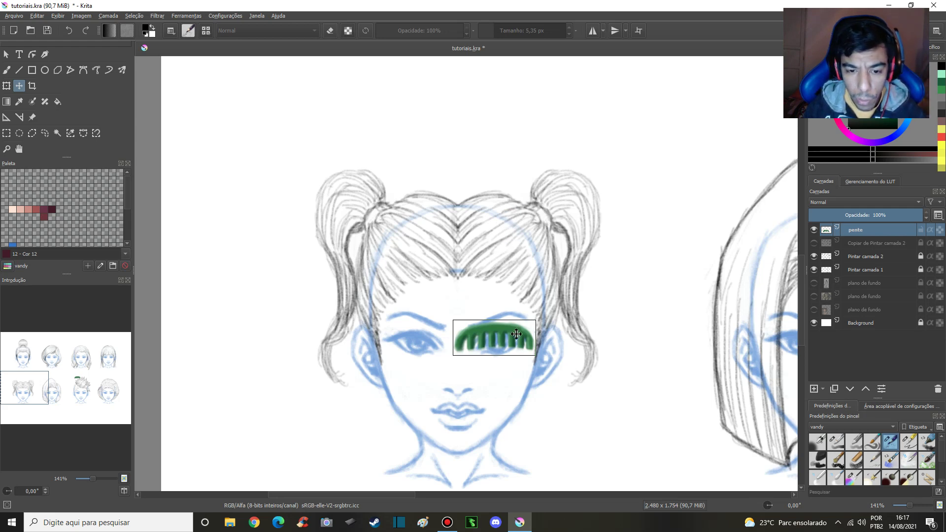
{"action": "mouse_move", "coordinate": [503, 289]}
{"action": "left_mouse_down"}
{"action": "mouse_move", "coordinate": [483, 277]}
{"action": "mouse_move", "coordinate": [511, 203]}
{"action": "mouse_move", "coordinate": [398, 212]}
{"action": "mouse_move", "coordinate": [338, 253]}
{"action": "mouse_move", "coordinate": [503, 186]}
{"action": "mouse_move", "coordinate": [522, 207]}
{"action": "mouse_move", "coordinate": [572, 174]}
{"action": "mouse_move", "coordinate": [625, 399]}
{"action": "mouse_move", "coordinate": [618, 370]}
{"action": "left_mouse_up"}
{"action": "mouse_move", "coordinate": [590, 288]}
{"action": "left_mouse_down"}
{"action": "mouse_move", "coordinate": [555, 181]}
{"action": "mouse_move", "coordinate": [589, 355]}
{"action": "mouse_move", "coordinate": [576, 416]}
{"action": "left_mouse_up"}
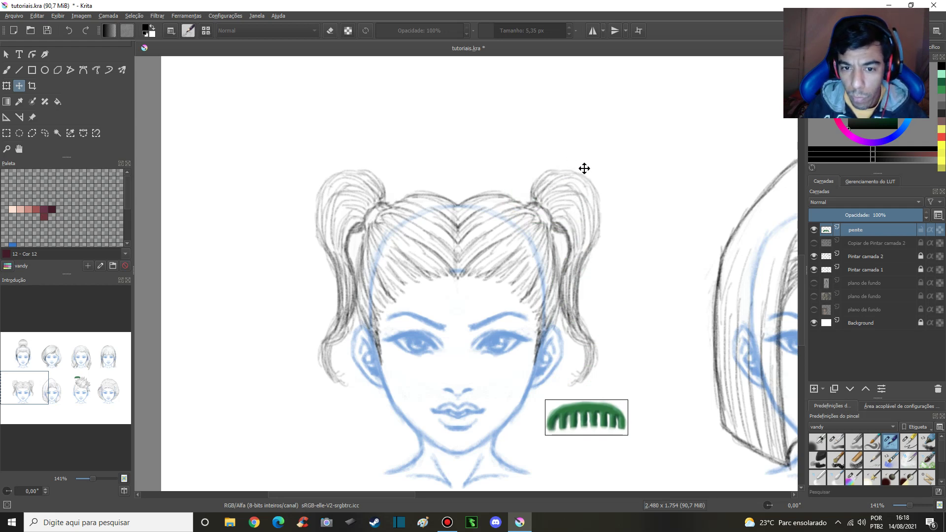
{"action": "left_click_drag", "start_coordinate": [582, 396], "coordinate": [513, 244]}
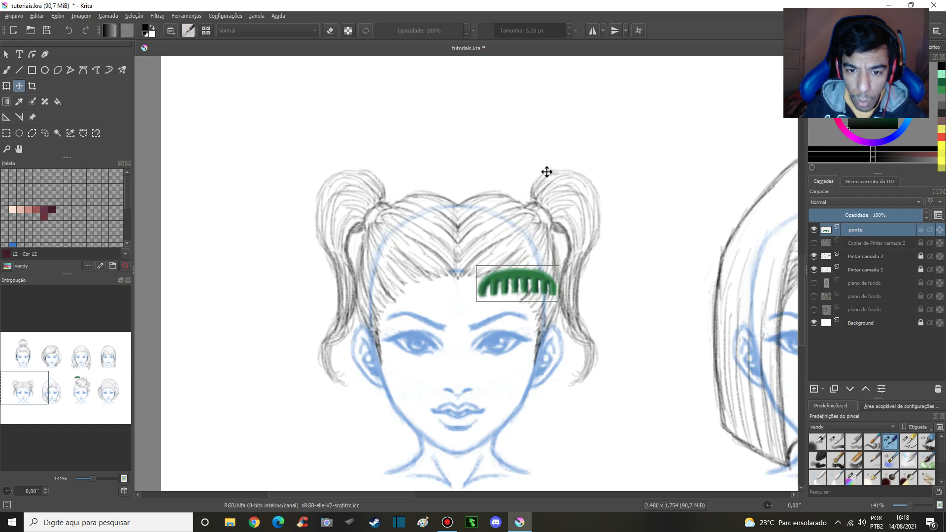
{"action": "mouse_move", "coordinate": [516, 277]}
{"action": "left_mouse_down"}
{"action": "mouse_move", "coordinate": [572, 184]}
{"action": "mouse_move", "coordinate": [574, 264]}
{"action": "mouse_move", "coordinate": [557, 217]}
{"action": "mouse_move", "coordinate": [355, 252]}
{"action": "mouse_move", "coordinate": [545, 338]}
{"action": "mouse_move", "coordinate": [531, 357]}
{"action": "left_mouse_up"}
Step: Move the comb around the long bob face and down below its chin
{"action": "mouse_move", "coordinate": [685, 266]}
{"action": "left_mouse_down"}
{"action": "mouse_move", "coordinate": [310, 207]}
{"action": "mouse_move", "coordinate": [388, 310]}
{"action": "mouse_move", "coordinate": [650, 348]}
{"action": "mouse_move", "coordinate": [612, 348]}
{"action": "left_mouse_up"}
{"action": "left_click_drag", "start_coordinate": [634, 228], "coordinate": [635, 236]}
{"action": "mouse_move", "coordinate": [483, 341]}
{"action": "left_mouse_down"}
{"action": "mouse_move", "coordinate": [565, 226]}
{"action": "mouse_move", "coordinate": [496, 302]}
{"action": "mouse_move", "coordinate": [526, 211]}
{"action": "mouse_move", "coordinate": [534, 276]}
{"action": "mouse_move", "coordinate": [566, 266]}
{"action": "mouse_move", "coordinate": [562, 181]}
{"action": "mouse_move", "coordinate": [593, 310]}
{"action": "mouse_move", "coordinate": [571, 345]}
{"action": "mouse_move", "coordinate": [518, 265]}
{"action": "mouse_move", "coordinate": [527, 207]}
{"action": "mouse_move", "coordinate": [486, 116]}
{"action": "mouse_move", "coordinate": [433, 123]}
{"action": "mouse_move", "coordinate": [414, 431]}
{"action": "mouse_move", "coordinate": [497, 223]}
{"action": "mouse_move", "coordinate": [454, 116]}
{"action": "mouse_move", "coordinate": [365, 338]}
{"action": "mouse_move", "coordinate": [477, 194]}
{"action": "mouse_move", "coordinate": [511, 206]}
{"action": "mouse_move", "coordinate": [525, 187]}
{"action": "mouse_move", "coordinate": [471, 118]}
{"action": "mouse_move", "coordinate": [439, 142]}
{"action": "mouse_move", "coordinate": [422, 401]}
{"action": "mouse_move", "coordinate": [500, 439]}
{"action": "left_mouse_up"}
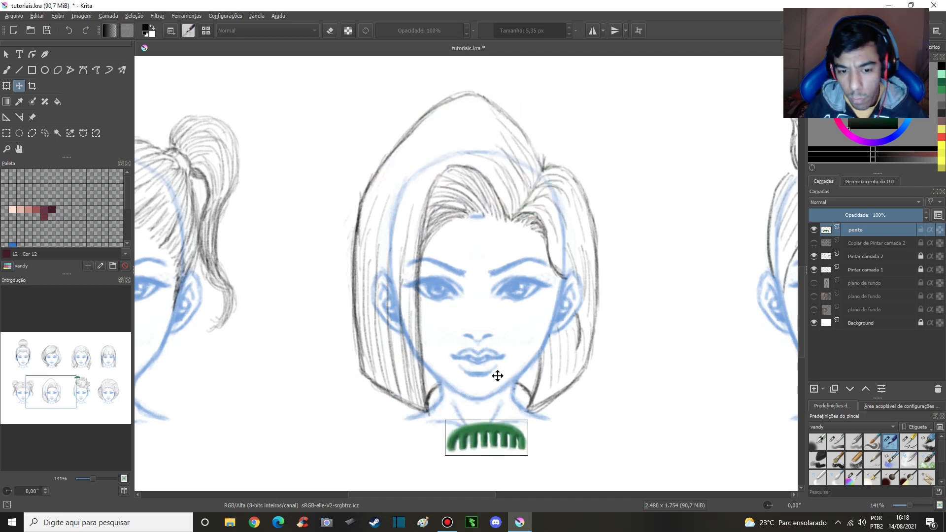
{"action": "scroll", "coordinate": [423, 408], "scroll_direction": "down", "scroll_amount": 3}
Step: Pan to the spiky-haired face and move the comb from above its eyes up to the hairline
{"action": "scroll", "coordinate": [498, 355], "scroll_direction": "right", "scroll_amount": 4}
{"action": "scroll", "coordinate": [330, 448], "scroll_direction": "right", "scroll_amount": 3}
{"action": "left_click_drag", "start_coordinate": [330, 449], "coordinate": [534, 306]}
{"action": "scroll", "coordinate": [477, 285], "scroll_direction": "right", "scroll_amount": 2}
{"action": "scroll", "coordinate": [463, 277], "scroll_direction": "right", "scroll_amount": 3}
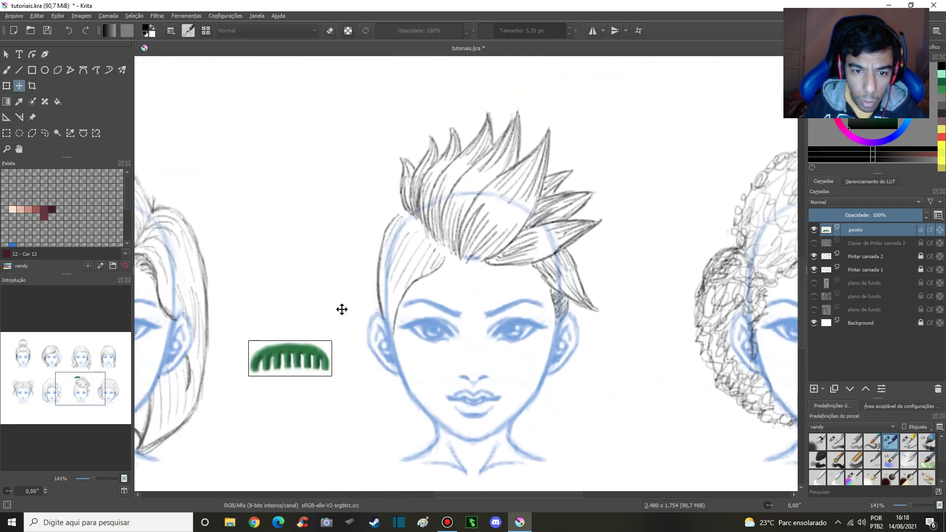
{"action": "mouse_move", "coordinate": [288, 351]}
{"action": "left_mouse_down"}
{"action": "mouse_move", "coordinate": [429, 246]}
{"action": "mouse_move", "coordinate": [393, 258]}
{"action": "mouse_move", "coordinate": [406, 287]}
{"action": "mouse_move", "coordinate": [422, 278]}
{"action": "mouse_move", "coordinate": [395, 255]}
{"action": "mouse_move", "coordinate": [412, 232]}
{"action": "mouse_move", "coordinate": [472, 252]}
{"action": "mouse_move", "coordinate": [458, 308]}
{"action": "left_mouse_up"}
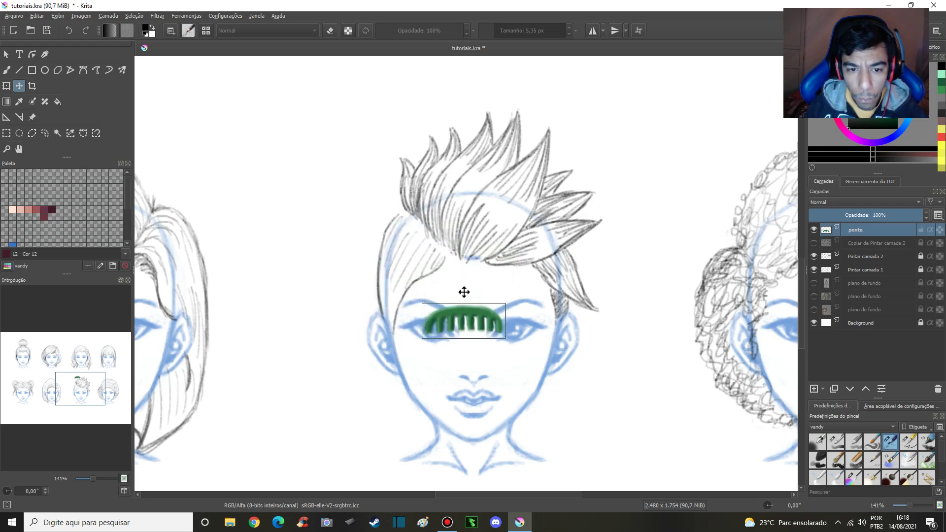
{"action": "mouse_move", "coordinate": [468, 306]}
{"action": "left_mouse_down"}
{"action": "mouse_move", "coordinate": [493, 241]}
{"action": "mouse_move", "coordinate": [471, 288]}
{"action": "left_mouse_up"}
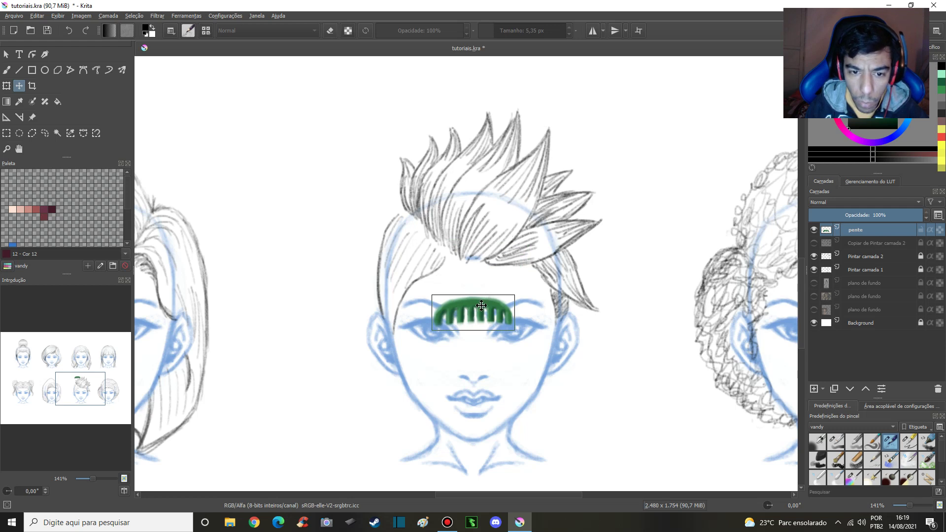
{"action": "mouse_move", "coordinate": [481, 306]}
{"action": "left_mouse_down"}
{"action": "mouse_move", "coordinate": [487, 190]}
{"action": "mouse_move", "coordinate": [466, 246]}
{"action": "mouse_move", "coordinate": [473, 198]}
{"action": "mouse_move", "coordinate": [452, 253]}
{"action": "mouse_move", "coordinate": [456, 114]}
{"action": "mouse_move", "coordinate": [428, 169]}
{"action": "mouse_move", "coordinate": [433, 224]}
{"action": "mouse_move", "coordinate": [545, 270]}
{"action": "mouse_move", "coordinate": [586, 319]}
{"action": "mouse_move", "coordinate": [566, 202]}
{"action": "mouse_move", "coordinate": [538, 187]}
{"action": "mouse_move", "coordinate": [580, 344]}
{"action": "left_mouse_up"}
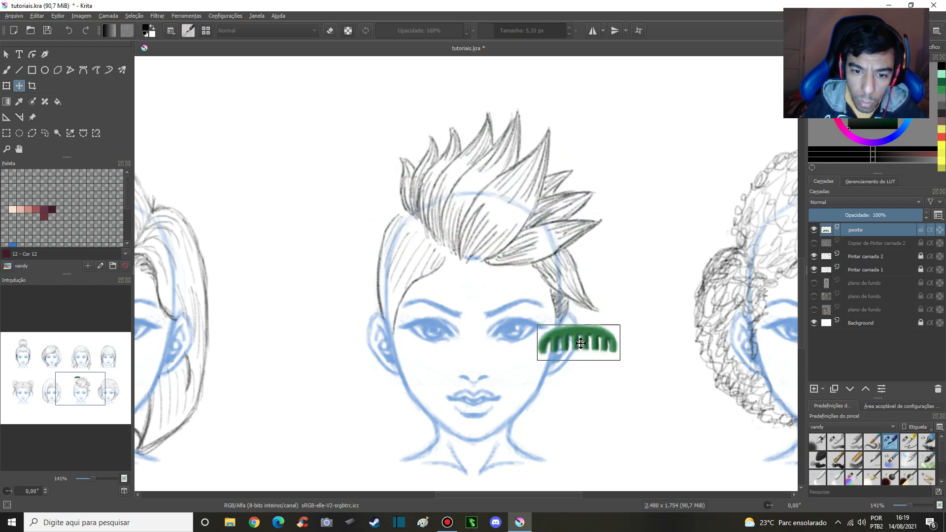
Step: Pan to the afro face and leave the comb on its neck just below the chin
{"action": "mouse_move", "coordinate": [601, 252]}
{"action": "left_mouse_down"}
{"action": "mouse_move", "coordinate": [418, 359]}
{"action": "mouse_move", "coordinate": [327, 270]}
{"action": "left_mouse_up"}
{"action": "left_click_drag", "start_coordinate": [255, 330], "coordinate": [319, 401]}
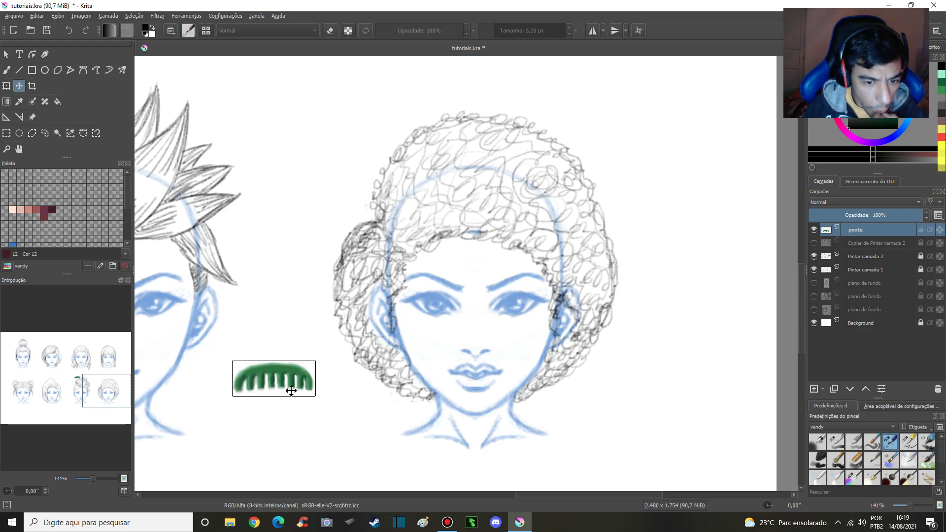
{"action": "mouse_move", "coordinate": [284, 382]}
{"action": "left_mouse_down"}
{"action": "mouse_move", "coordinate": [350, 310]}
{"action": "mouse_move", "coordinate": [301, 446]}
{"action": "left_mouse_up"}
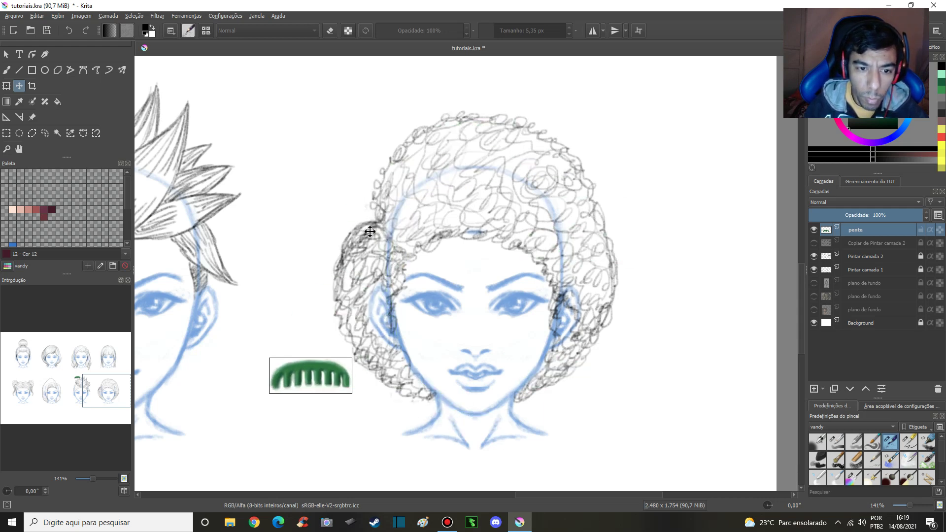
{"action": "mouse_move", "coordinate": [314, 368]}
{"action": "left_mouse_down"}
{"action": "mouse_move", "coordinate": [419, 235]}
{"action": "mouse_move", "coordinate": [416, 245]}
{"action": "mouse_move", "coordinate": [406, 231]}
{"action": "mouse_move", "coordinate": [414, 194]}
{"action": "mouse_move", "coordinate": [488, 138]}
{"action": "mouse_move", "coordinate": [405, 222]}
{"action": "mouse_move", "coordinate": [469, 158]}
{"action": "mouse_move", "coordinate": [444, 175]}
{"action": "mouse_move", "coordinate": [498, 185]}
{"action": "mouse_move", "coordinate": [517, 405]}
{"action": "mouse_move", "coordinate": [375, 254]}
{"action": "mouse_move", "coordinate": [355, 268]}
{"action": "mouse_move", "coordinate": [458, 412]}
{"action": "left_mouse_up"}
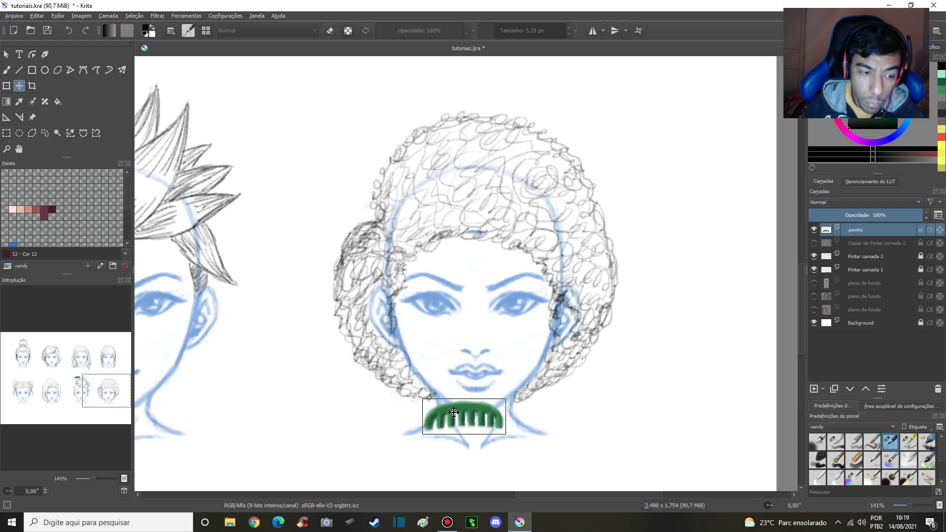
Step: Zoom out and park the green comb above the top row of faces
{"action": "scroll", "coordinate": [477, 367], "scroll_direction": "down", "scroll_amount": 2}
{"action": "scroll", "coordinate": [473, 345], "scroll_direction": "down", "scroll_amount": 3}
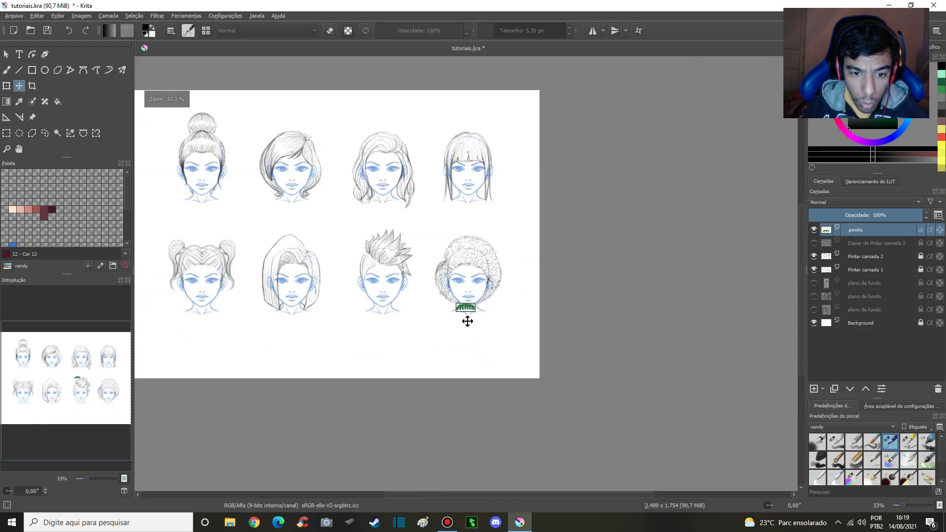
{"action": "mouse_move", "coordinate": [538, 329]}
{"action": "left_mouse_down"}
{"action": "mouse_move", "coordinate": [446, 185]}
{"action": "mouse_move", "coordinate": [431, 140]}
{"action": "left_mouse_up"}
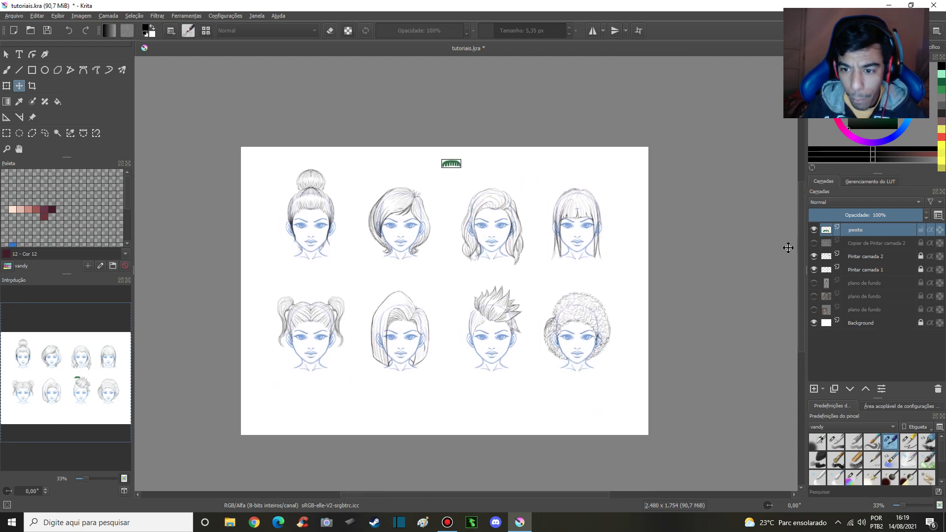
Step: Show 'Copiar de Pintar camada 2', hide 'Pintar camada 2', and show 'Pintar camada 1'
{"action": "left_click", "coordinate": [814, 244]}
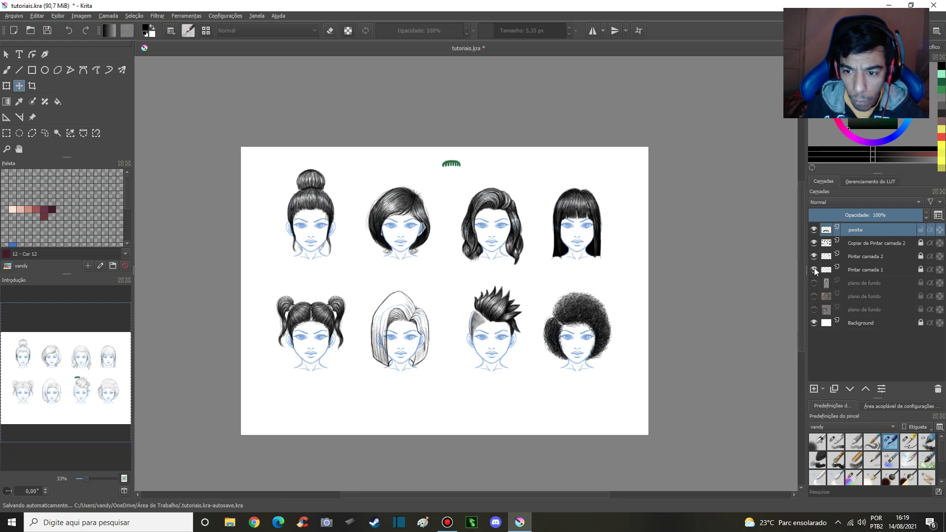
{"action": "left_click", "coordinate": [814, 256]}
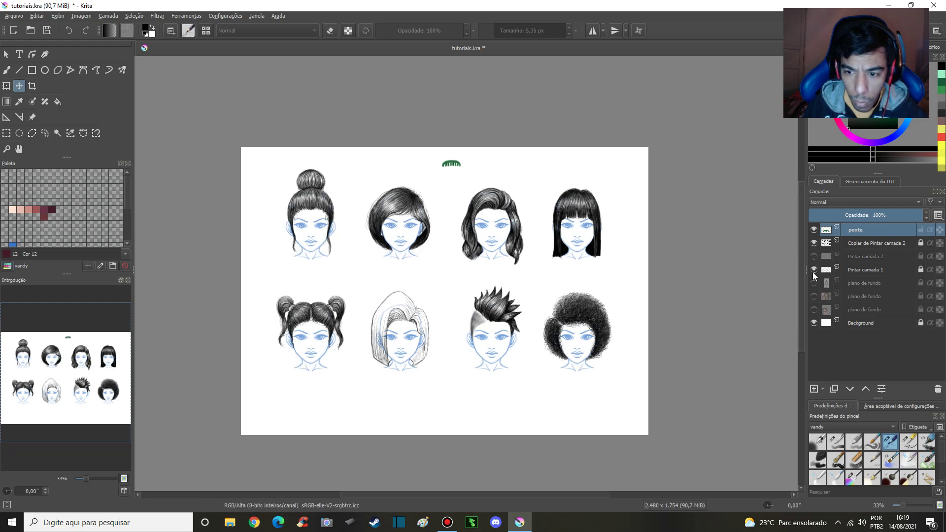
{"action": "left_click", "coordinate": [814, 269]}
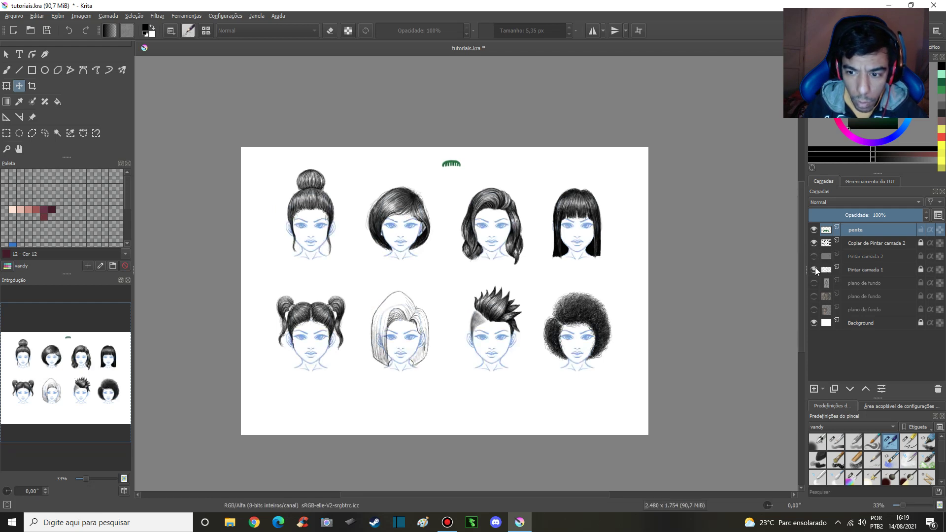
{"action": "scroll", "coordinate": [445, 234], "scroll_direction": "up", "scroll_amount": 1}
{"action": "scroll", "coordinate": [445, 234], "scroll_direction": "up", "scroll_amount": 1}
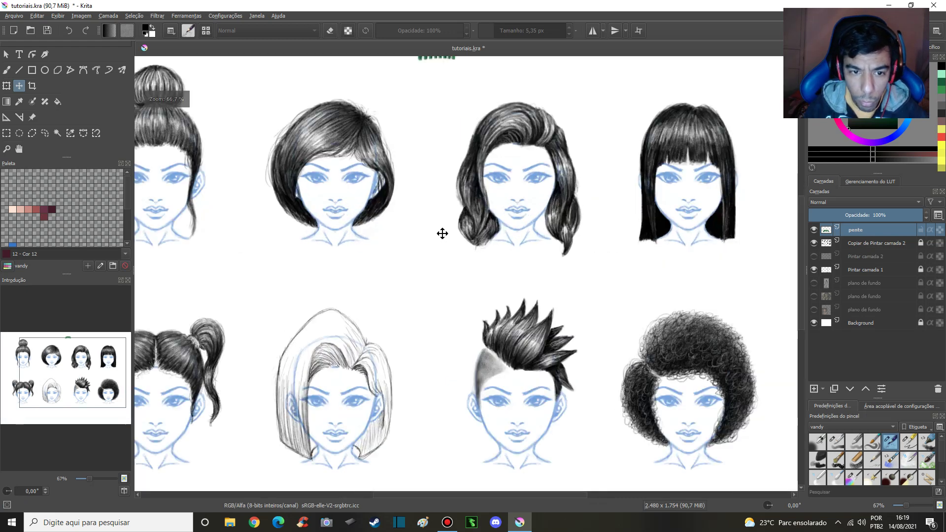
{"action": "left_click_drag", "start_coordinate": [402, 215], "coordinate": [545, 330]}
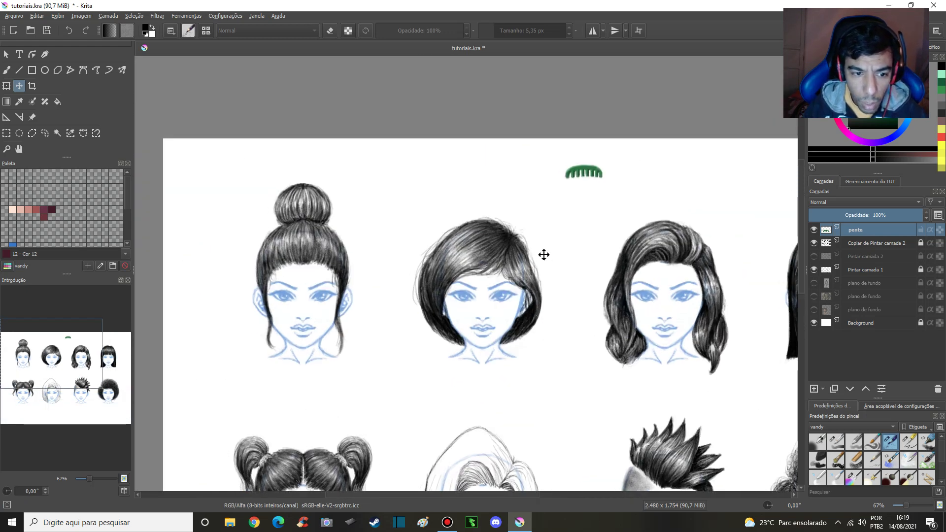
Step: Drag the comb across the first hairstyles onto the spiky-hair head
{"action": "left_click_drag", "start_coordinate": [611, 205], "coordinate": [595, 165]}
{"action": "left_click_drag", "start_coordinate": [574, 130], "coordinate": [388, 201]}
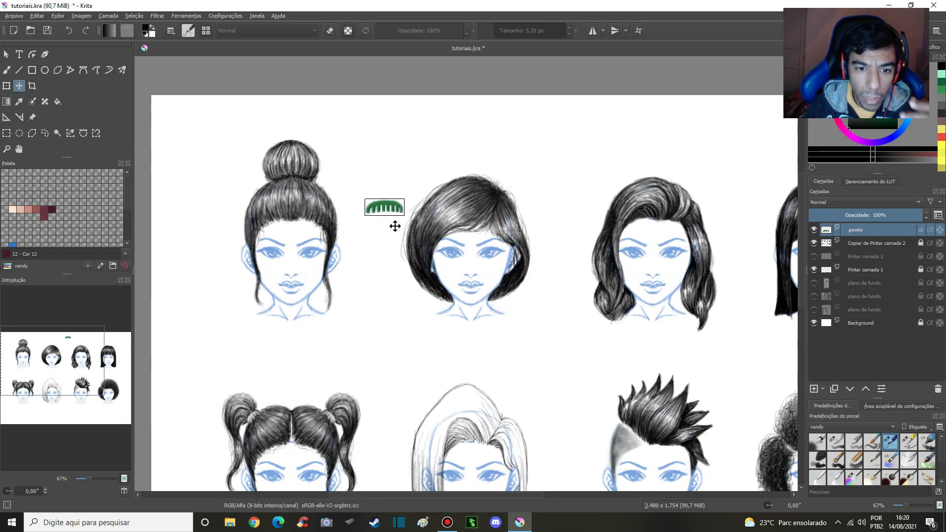
{"action": "mouse_move", "coordinate": [385, 207]}
{"action": "left_mouse_down"}
{"action": "mouse_move", "coordinate": [325, 212]}
{"action": "mouse_move", "coordinate": [296, 161]}
{"action": "mouse_move", "coordinate": [498, 266]}
{"action": "left_mouse_up"}
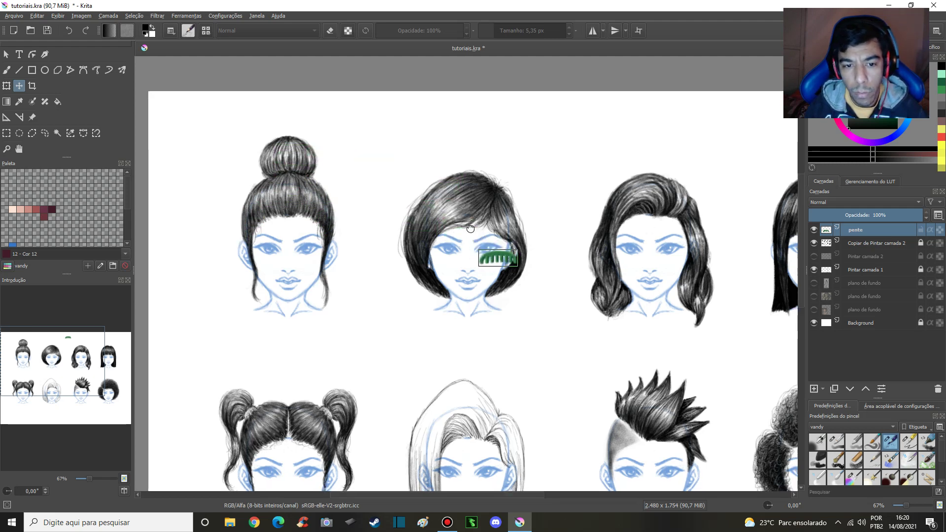
{"action": "left_click_drag", "start_coordinate": [471, 228], "coordinate": [345, 203]}
{"action": "mouse_move", "coordinate": [395, 253]}
{"action": "left_mouse_down"}
{"action": "mouse_move", "coordinate": [597, 241]}
{"action": "mouse_move", "coordinate": [737, 210]}
{"action": "mouse_move", "coordinate": [710, 318]}
{"action": "left_mouse_up"}
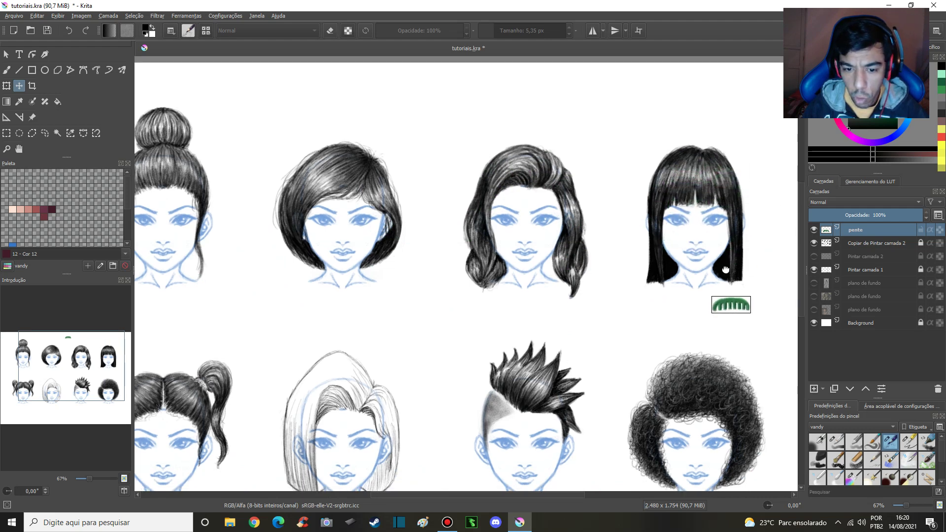
{"action": "left_click_drag", "start_coordinate": [725, 270], "coordinate": [726, 192]}
{"action": "left_click_drag", "start_coordinate": [725, 224], "coordinate": [566, 308]}
Step: Settle the comb on the spiky hair's lower edge, then on the bob's lower-left hair
{"action": "scroll", "coordinate": [564, 267], "scroll_direction": "up", "scroll_amount": 2}
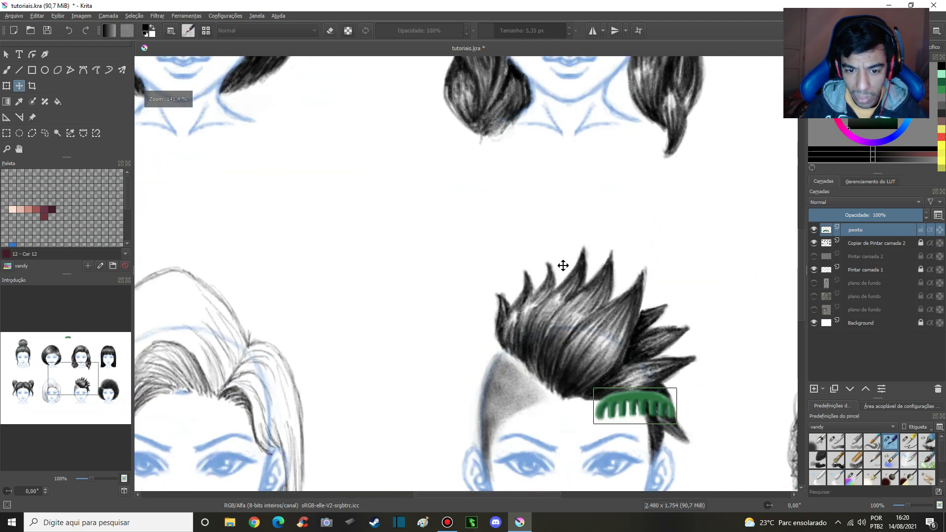
{"action": "left_click_drag", "start_coordinate": [547, 273], "coordinate": [471, 172]}
{"action": "mouse_move", "coordinate": [553, 297]}
{"action": "left_mouse_down"}
{"action": "mouse_move", "coordinate": [453, 314]}
{"action": "mouse_move", "coordinate": [499, 278]}
{"action": "mouse_move", "coordinate": [465, 365]}
{"action": "left_mouse_up"}
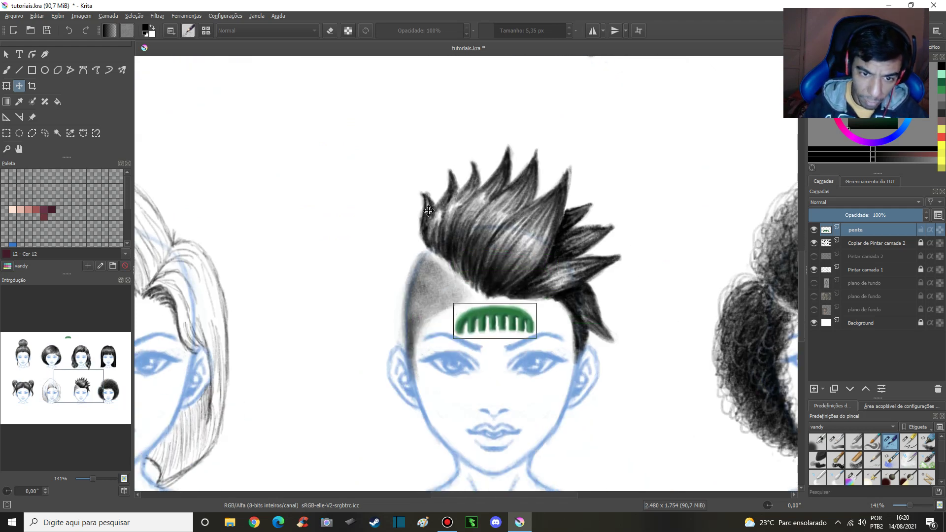
{"action": "mouse_move", "coordinate": [496, 325]}
{"action": "left_mouse_down"}
{"action": "mouse_move", "coordinate": [460, 270]}
{"action": "mouse_move", "coordinate": [428, 253]}
{"action": "mouse_move", "coordinate": [660, 193]}
{"action": "mouse_move", "coordinate": [399, 241]}
{"action": "left_mouse_up"}
{"action": "key", "text": "1"}
{"action": "mouse_move", "coordinate": [395, 310]}
{"action": "left_mouse_down"}
{"action": "mouse_move", "coordinate": [571, 294]}
{"action": "mouse_move", "coordinate": [523, 246]}
{"action": "mouse_move", "coordinate": [515, 302]}
{"action": "mouse_move", "coordinate": [527, 327]}
{"action": "left_mouse_up"}
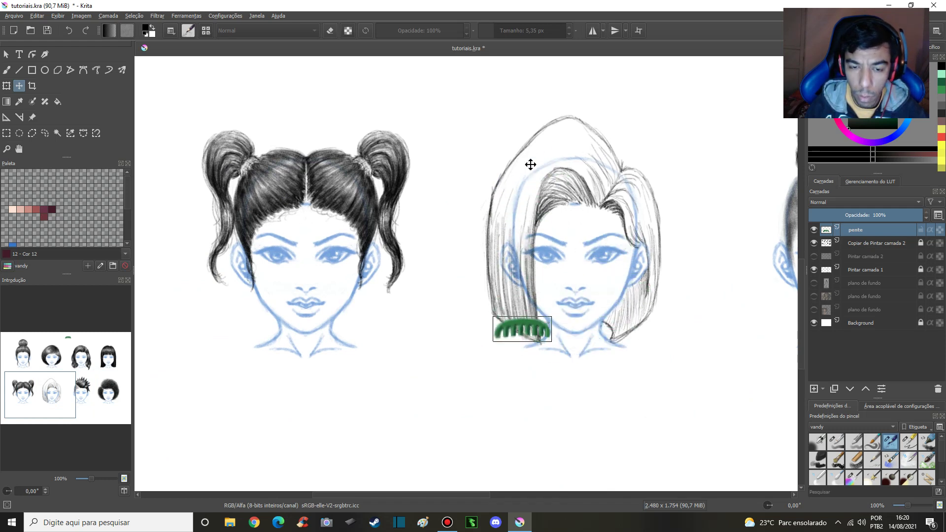
Step: Zoom in on the pigtails face, then zoom out to 50% showing all eight hairstyles
{"action": "mouse_move", "coordinate": [454, 259]}
{"action": "left_mouse_down"}
{"action": "mouse_move", "coordinate": [555, 306]}
{"action": "mouse_move", "coordinate": [602, 355]}
{"action": "mouse_move", "coordinate": [426, 315]}
{"action": "mouse_move", "coordinate": [430, 331]}
{"action": "mouse_move", "coordinate": [441, 176]}
{"action": "mouse_move", "coordinate": [553, 277]}
{"action": "left_mouse_up"}
{"action": "key", "text": "plus"}
{"action": "key", "text": "plus"}
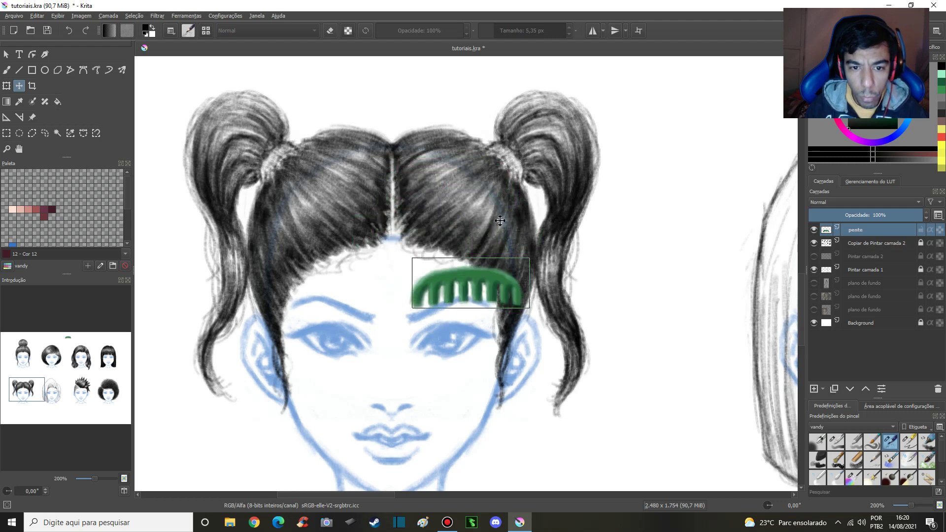
{"action": "key", "text": "minus"}
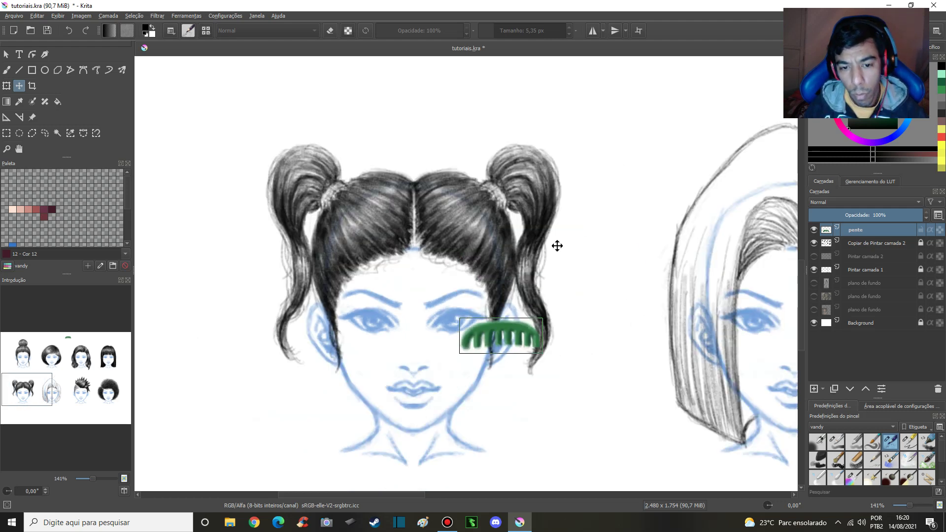
{"action": "key", "text": "minus"}
{"action": "mouse_move", "coordinate": [553, 226]}
{"action": "left_mouse_down"}
{"action": "mouse_move", "coordinate": [459, 331]}
{"action": "mouse_move", "coordinate": [432, 316]}
{"action": "left_mouse_up"}
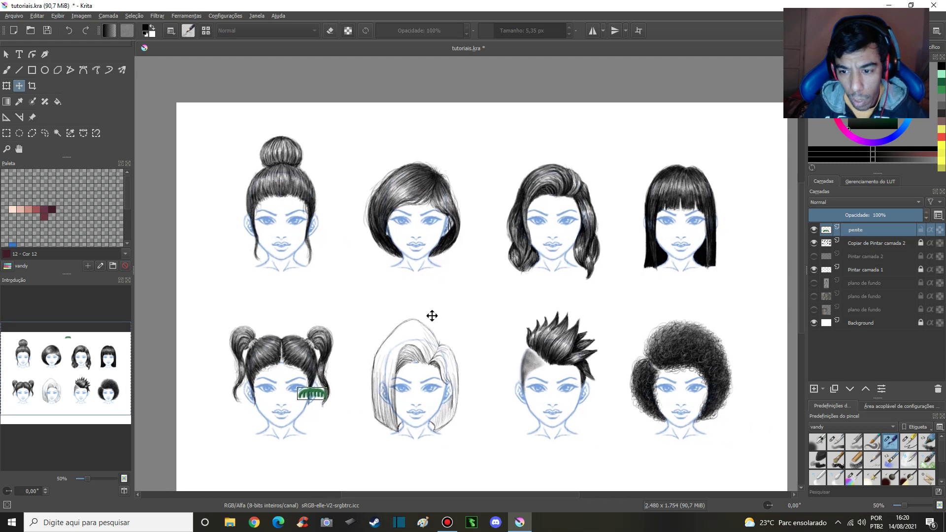
Step: Hide 'Pintar camada 1' and drag the comb past the hairstyles back to the page top
{"action": "left_click", "coordinate": [814, 270]}
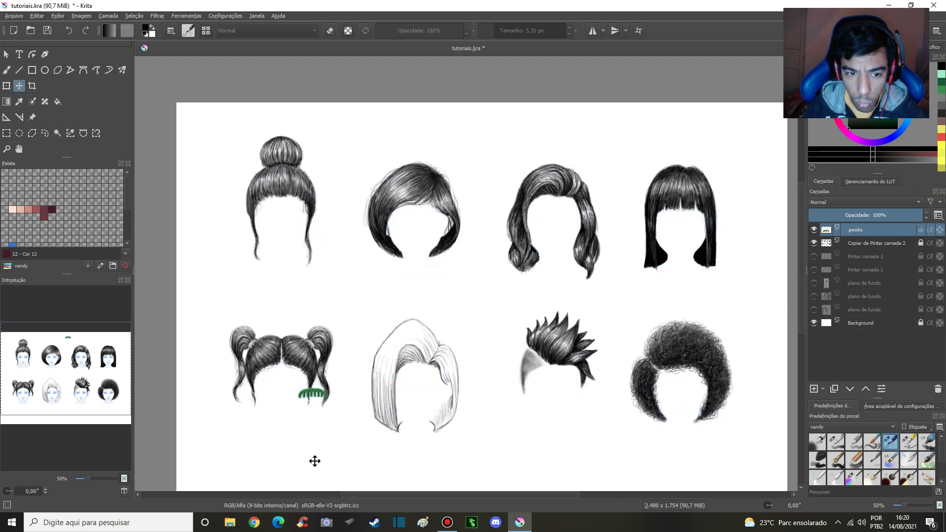
{"action": "left_click_drag", "start_coordinate": [318, 387], "coordinate": [475, 290]}
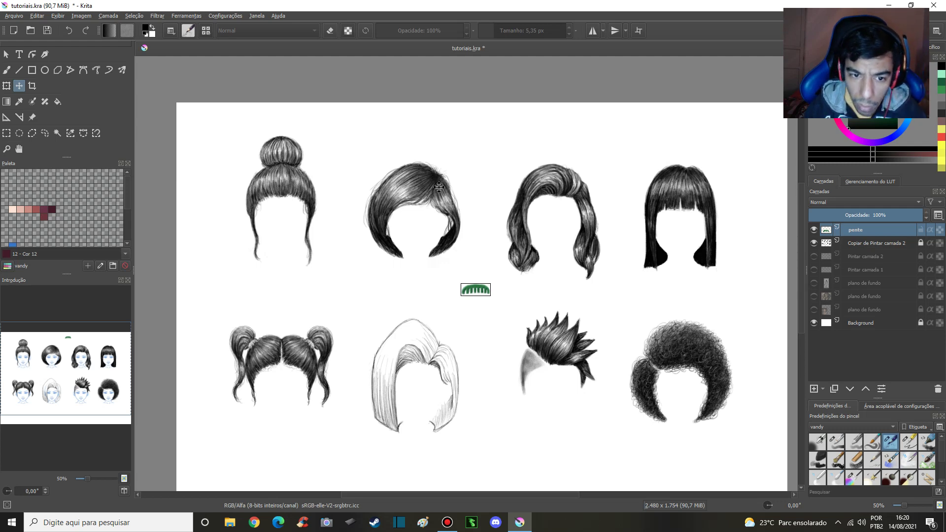
{"action": "left_click_drag", "start_coordinate": [459, 237], "coordinate": [495, 132]}
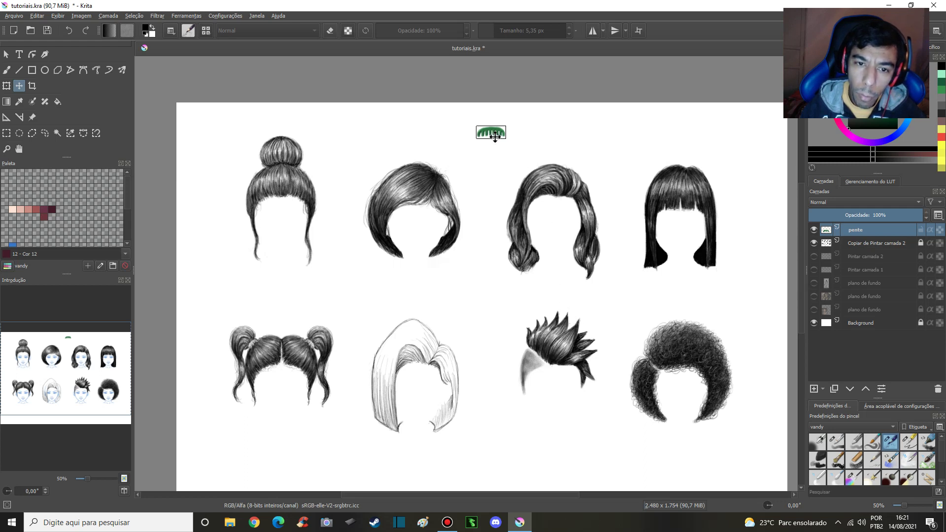
{"action": "left_click_drag", "start_coordinate": [500, 136], "coordinate": [603, 283]}
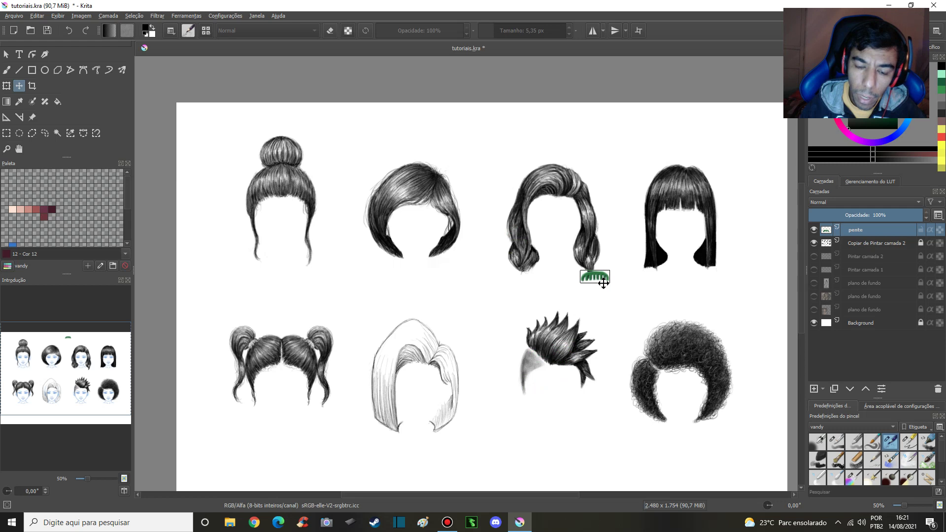
{"action": "left_click_drag", "start_coordinate": [570, 205], "coordinate": [497, 147]}
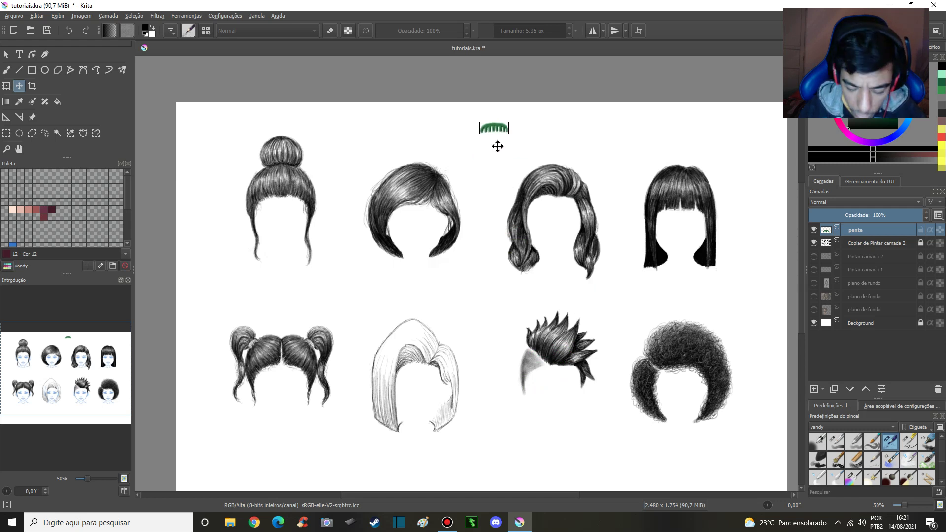